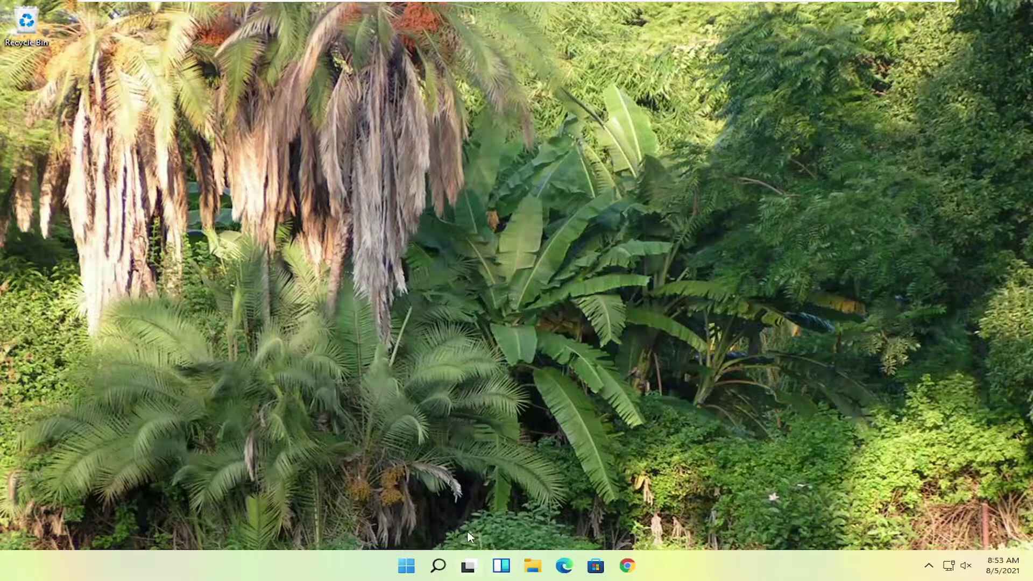
Search Windows for 'personalization' to find Themes and related settings.
click(439, 568)
text(p)
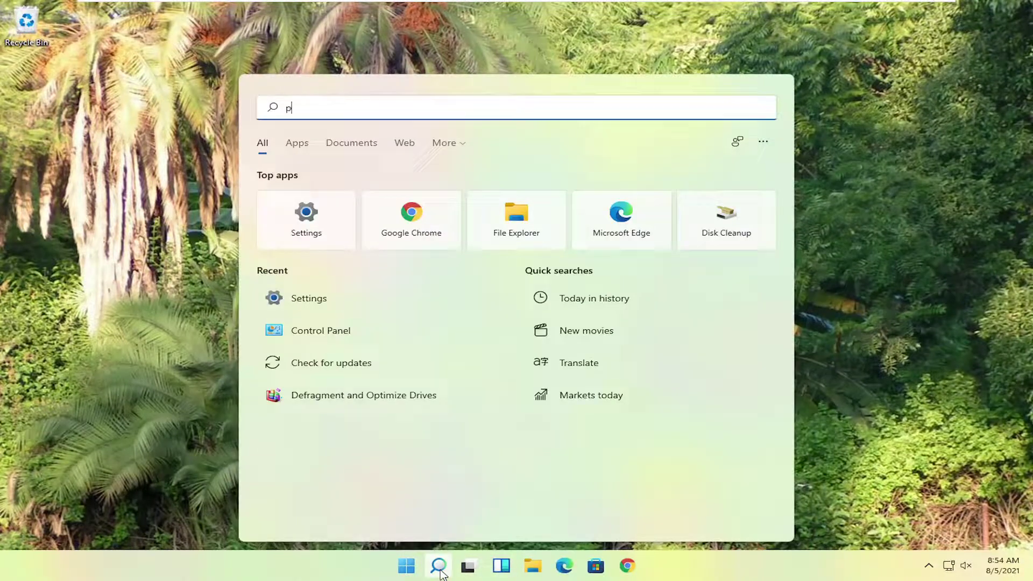
text(ersonalization)
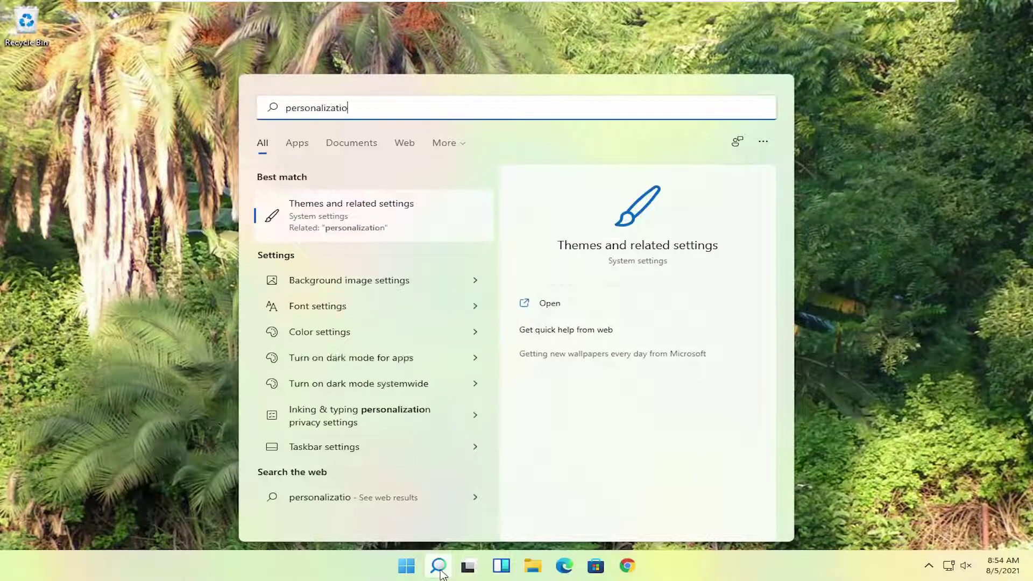
On the Colors personalization page, turn Transparency effects off and back on.
click(346, 222)
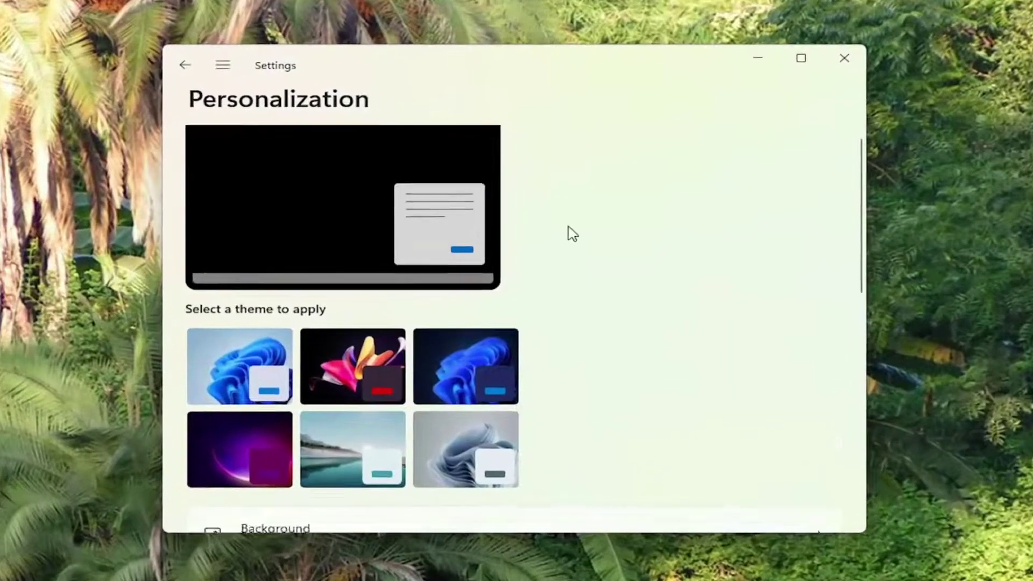
scroll(563, 214, down, 5)
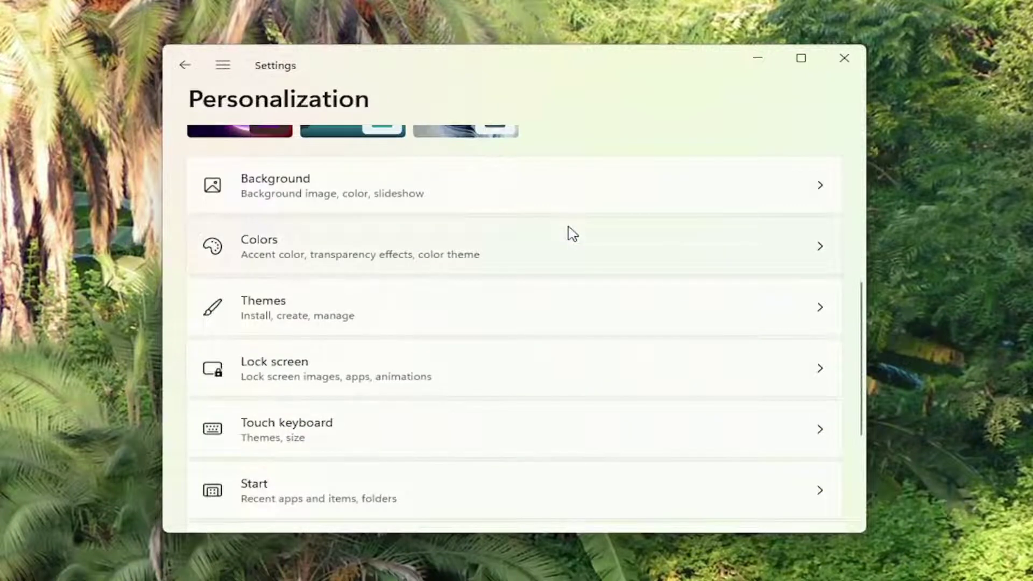
click(340, 258)
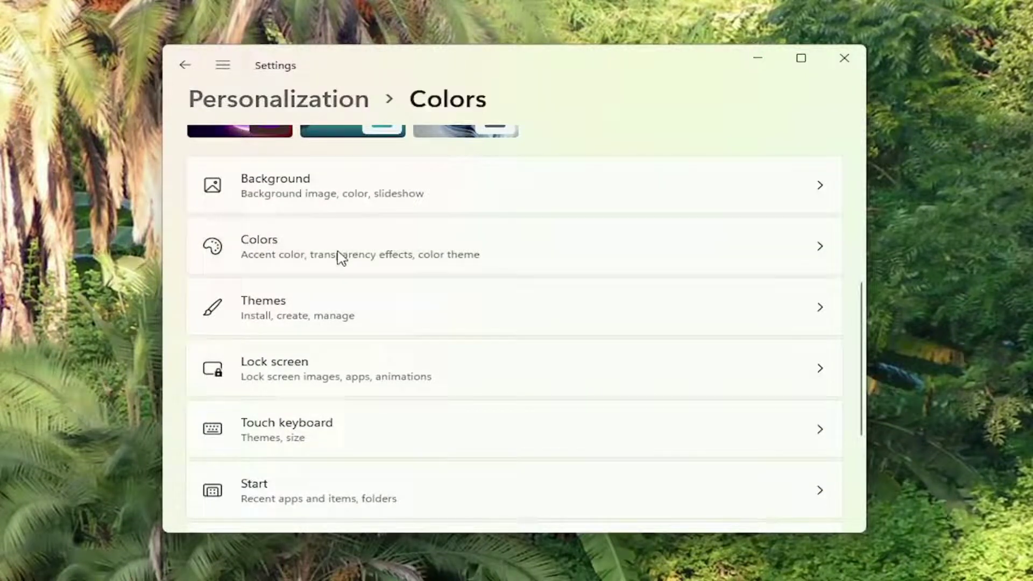
scroll(333, 251, down, 1)
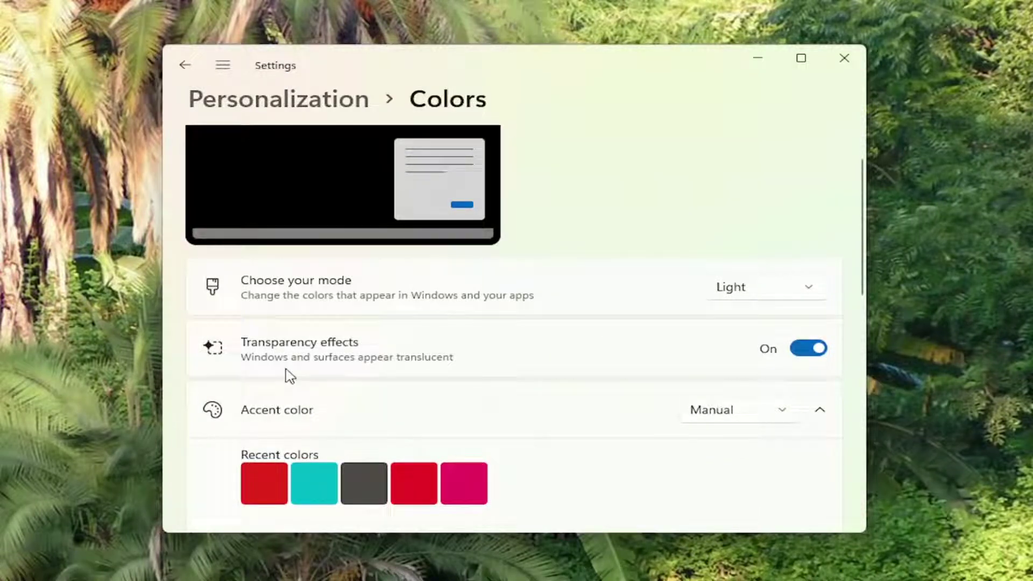
click(819, 350)
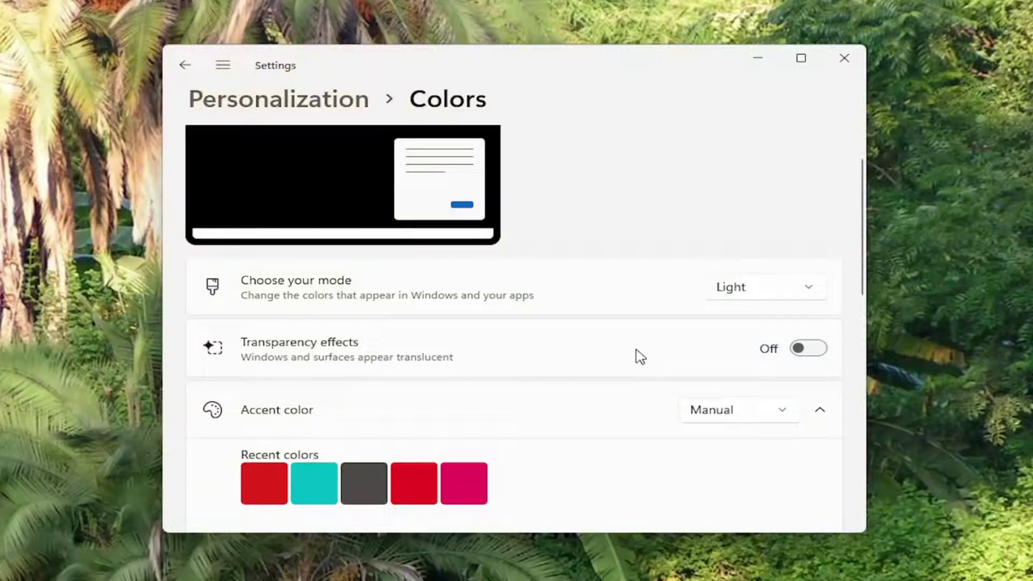
click(808, 353)
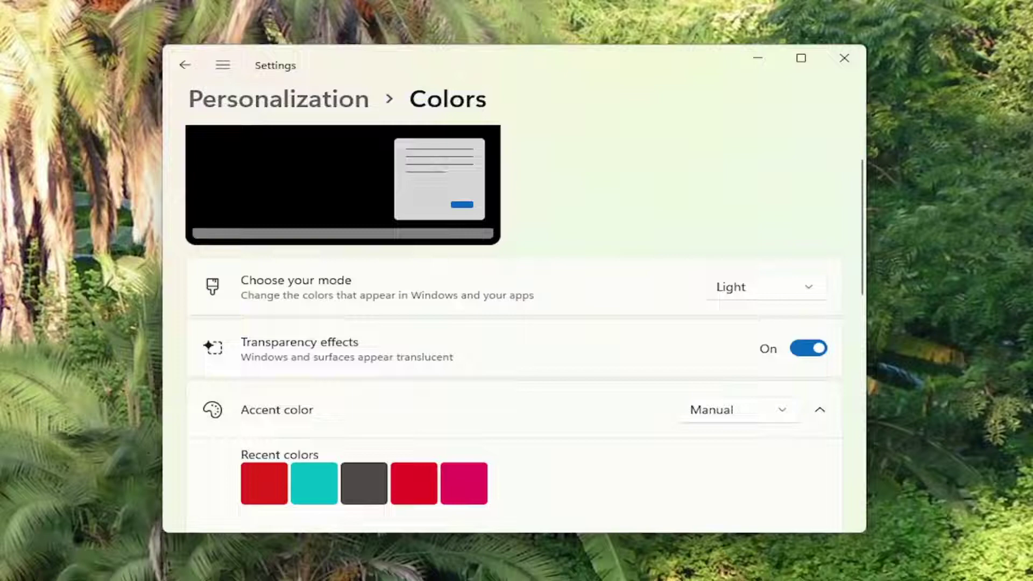
Close Settings and launch Disk Cleanup from a 'dis' search.
click(842, 56)
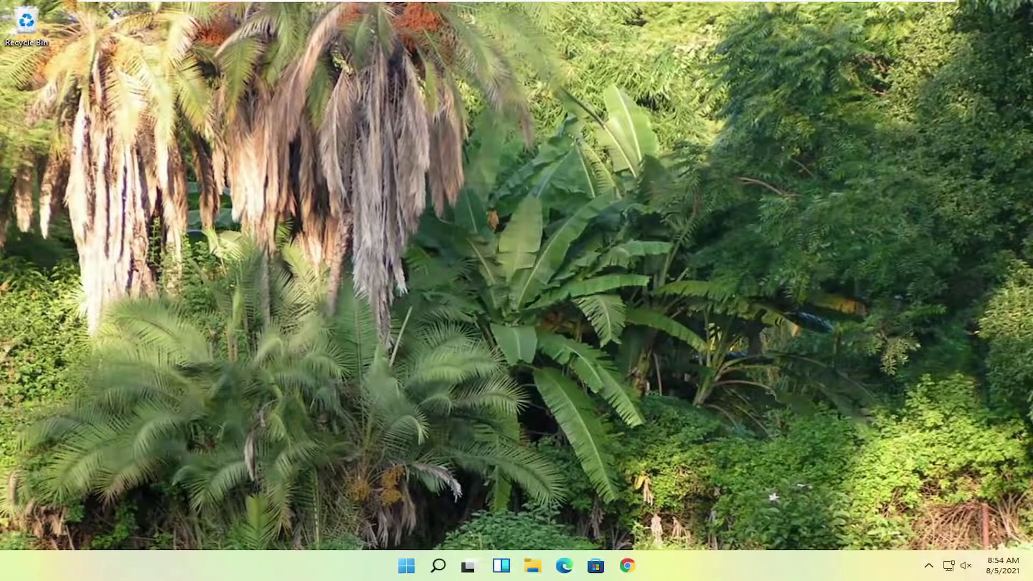
click(439, 565)
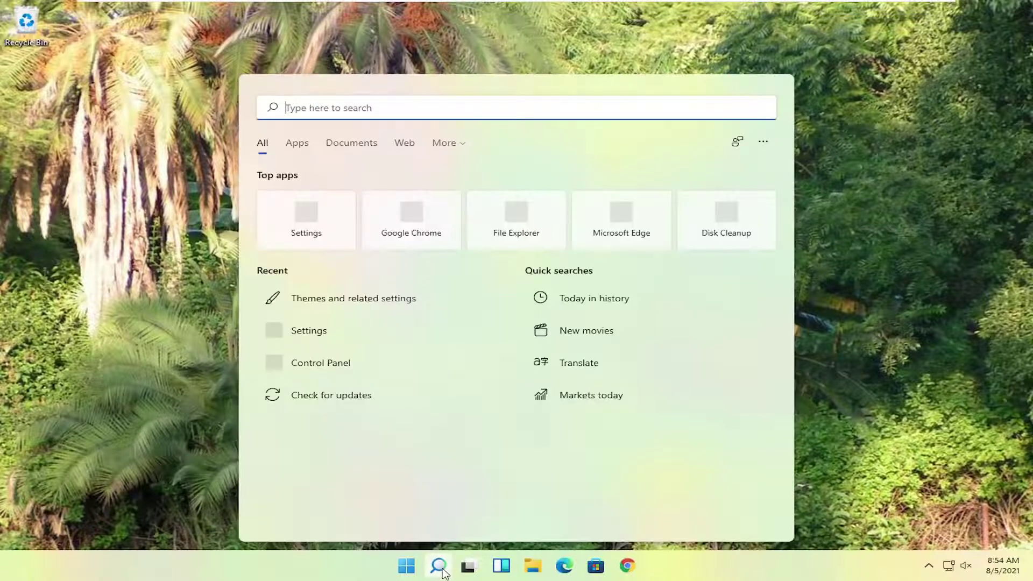
text(dis)
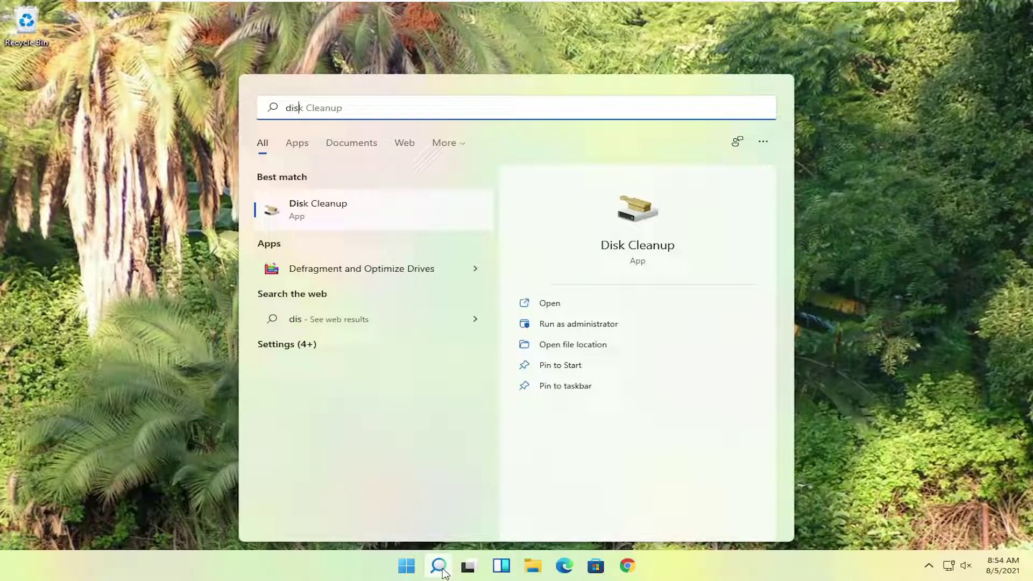
click(329, 214)
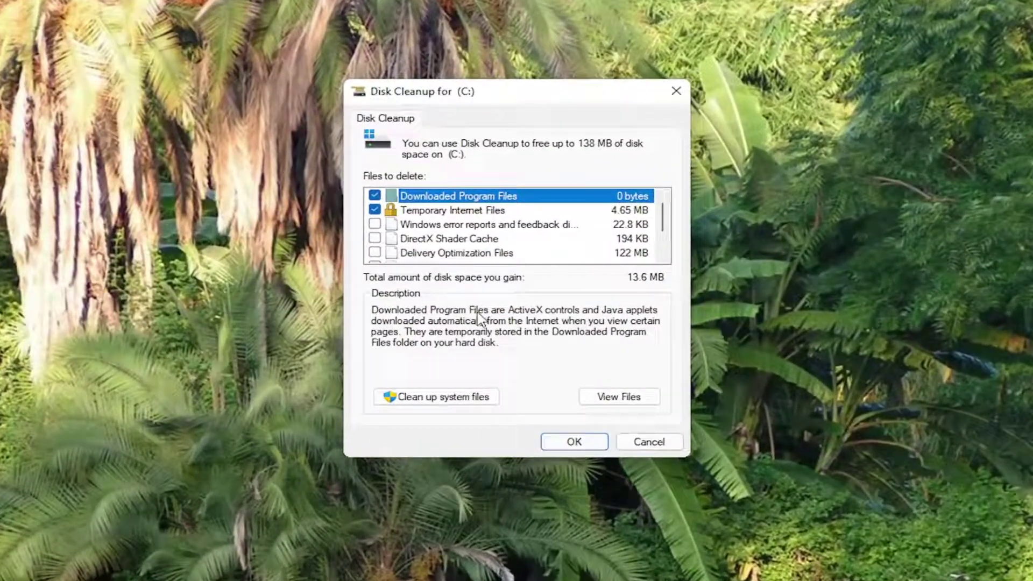
Permanently delete the checked system files on C:, then search Windows for 'programs'.
click(446, 401)
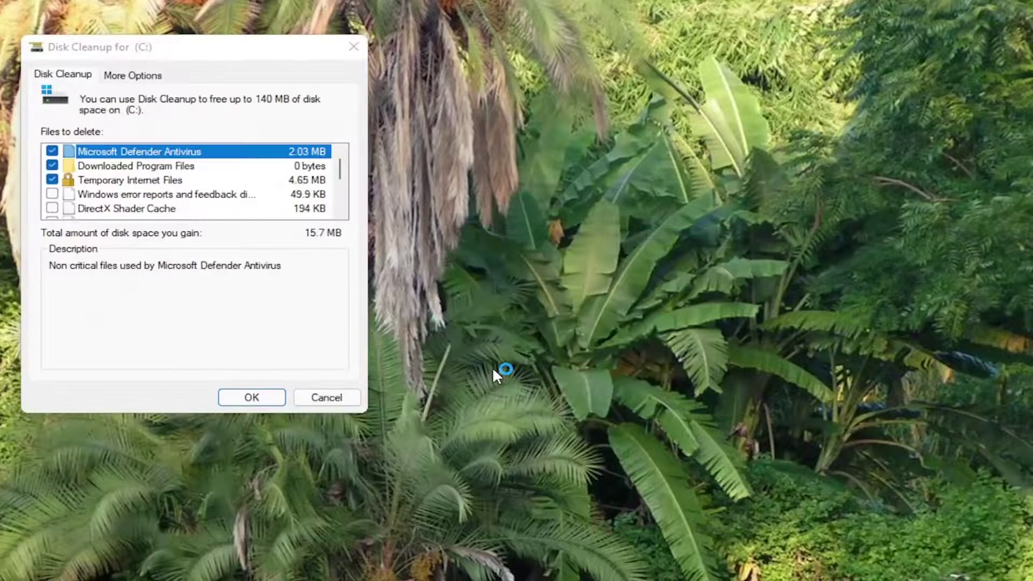
drag(206, 47, 593, 129)
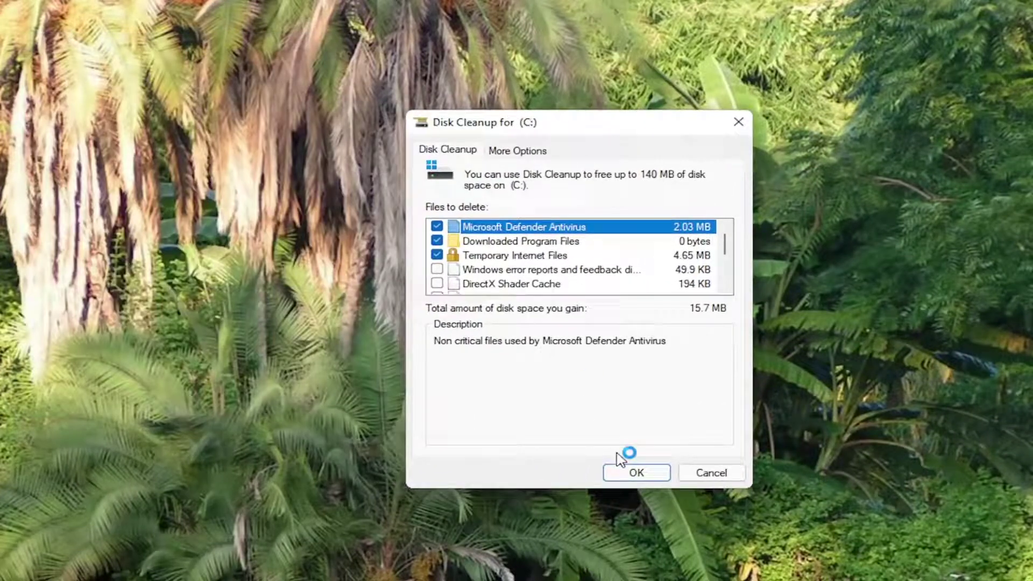
click(637, 474)
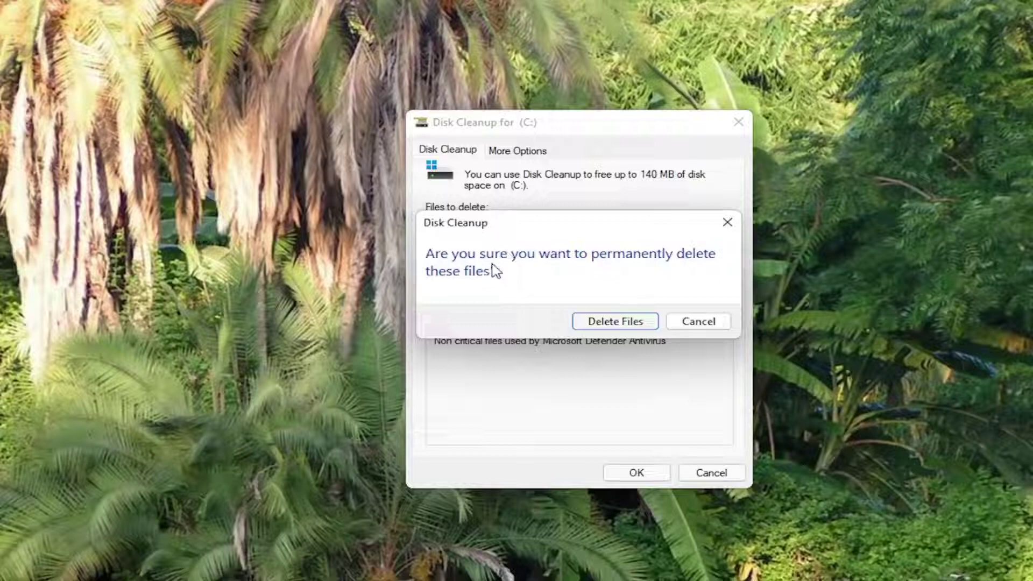
click(611, 322)
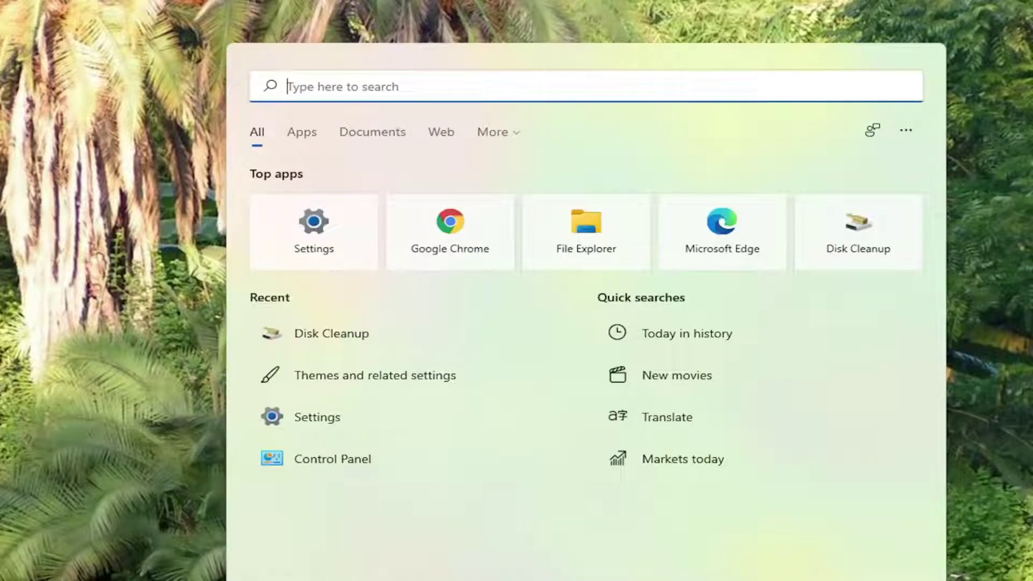
text(programs)
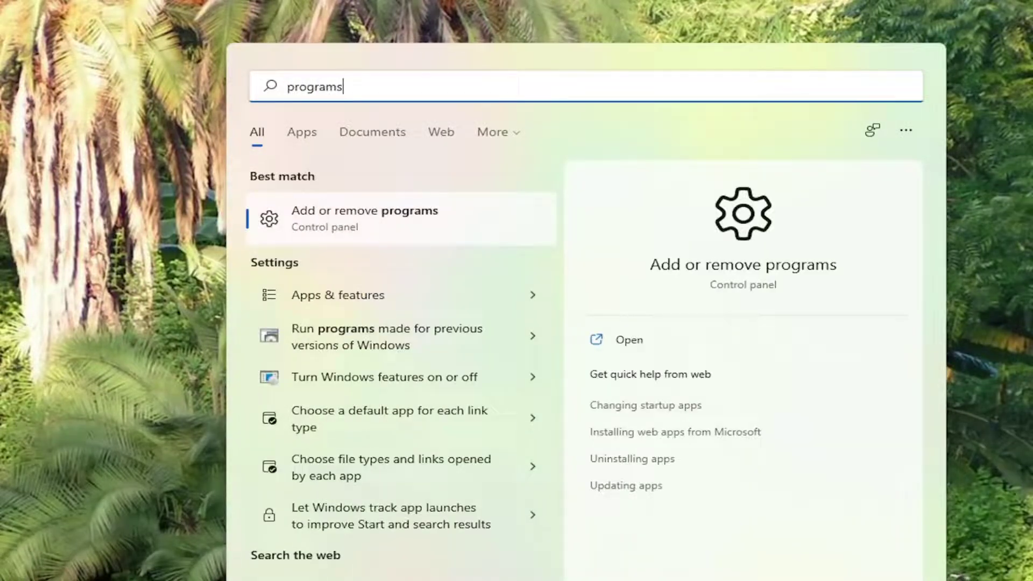
Browse the Apps & features list and dismiss Calculator's options menu.
click(359, 216)
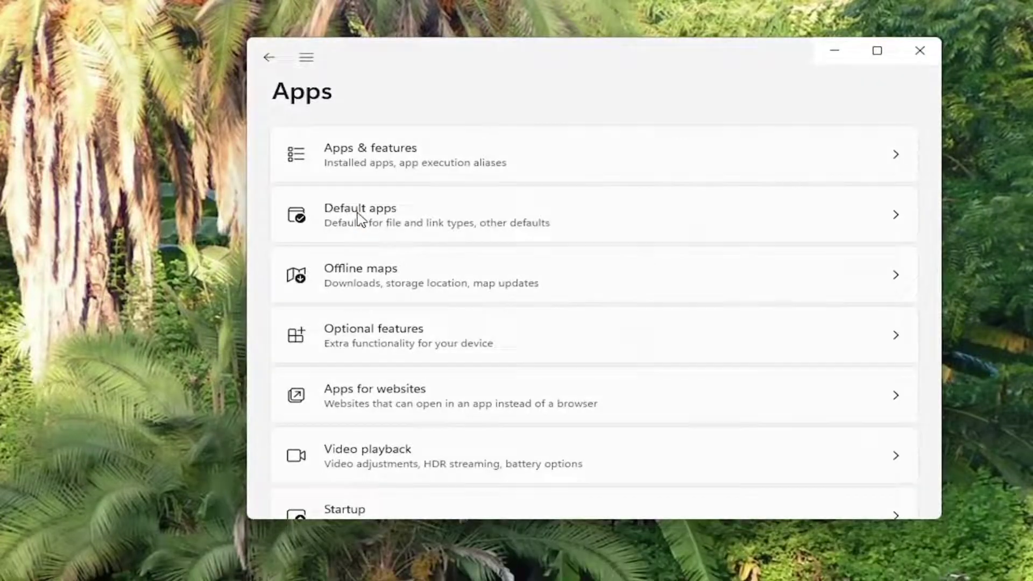
click(429, 161)
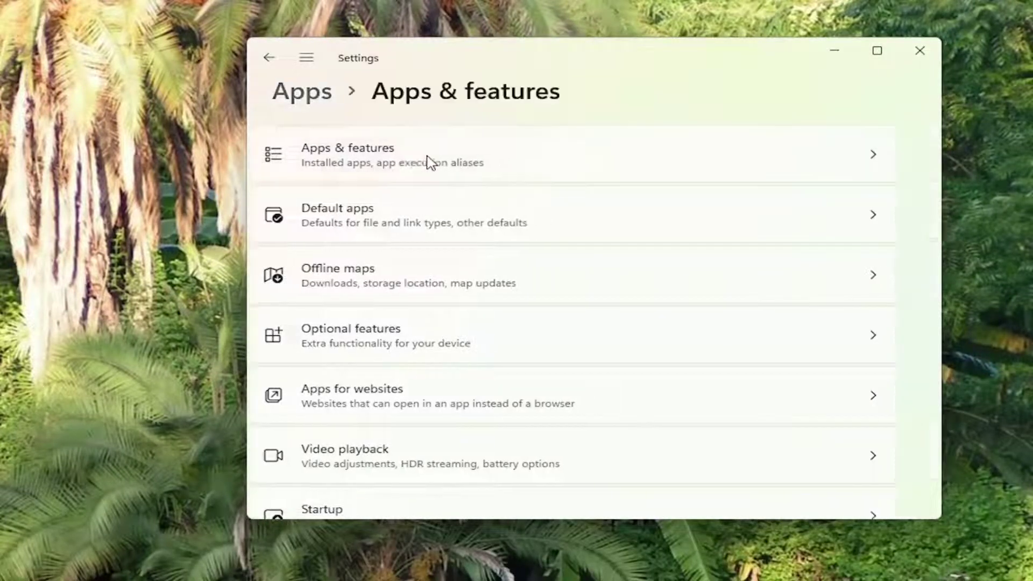
scroll(511, 296, down, 3)
scroll(508, 301, down, 3)
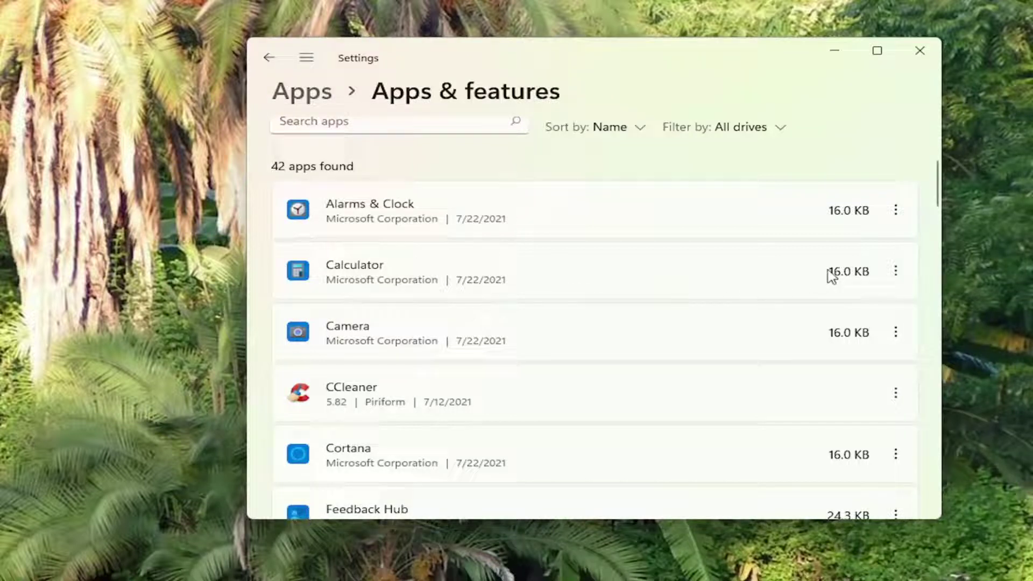
click(896, 272)
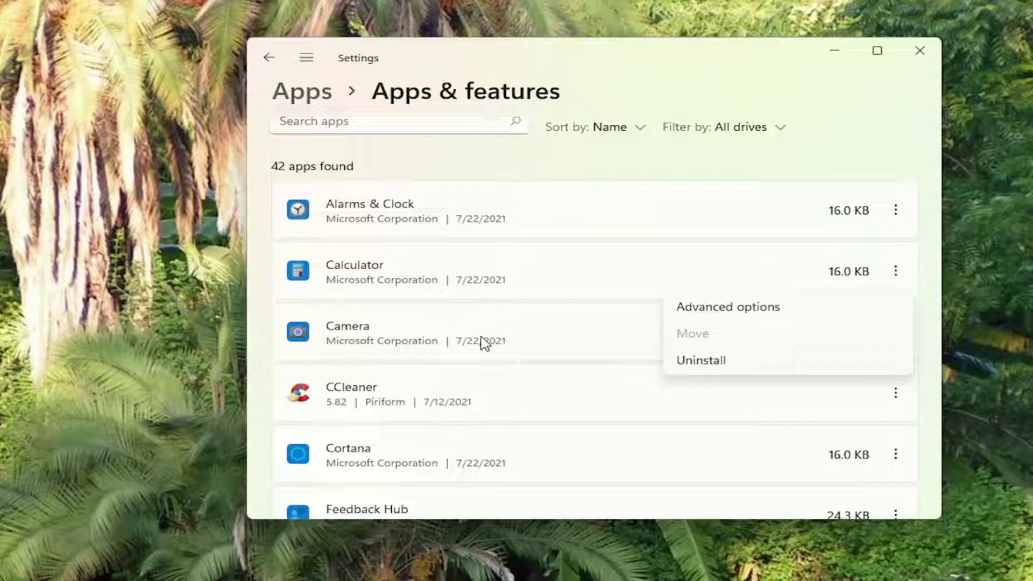
click(622, 168)
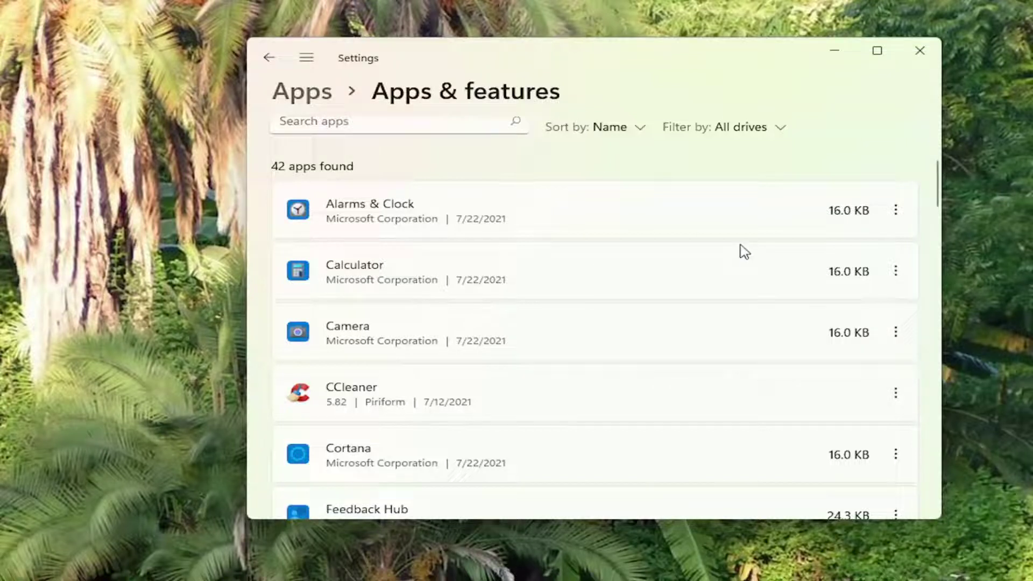
Dismiss Feedback Hub's options without uninstalling, then go back to the main Apps page.
scroll(468, 325, down, 2)
scroll(323, 344, down, 2)
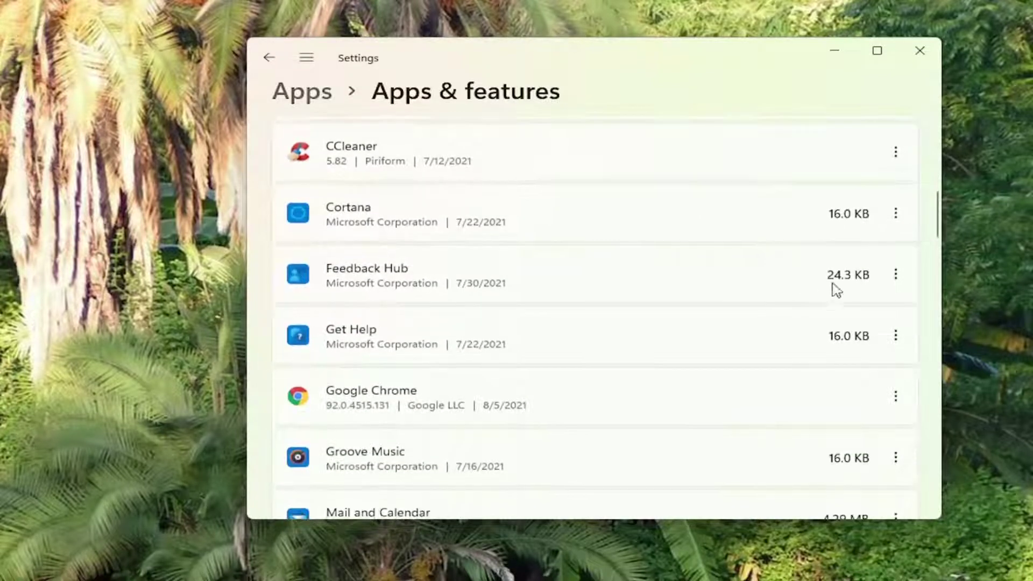
click(898, 276)
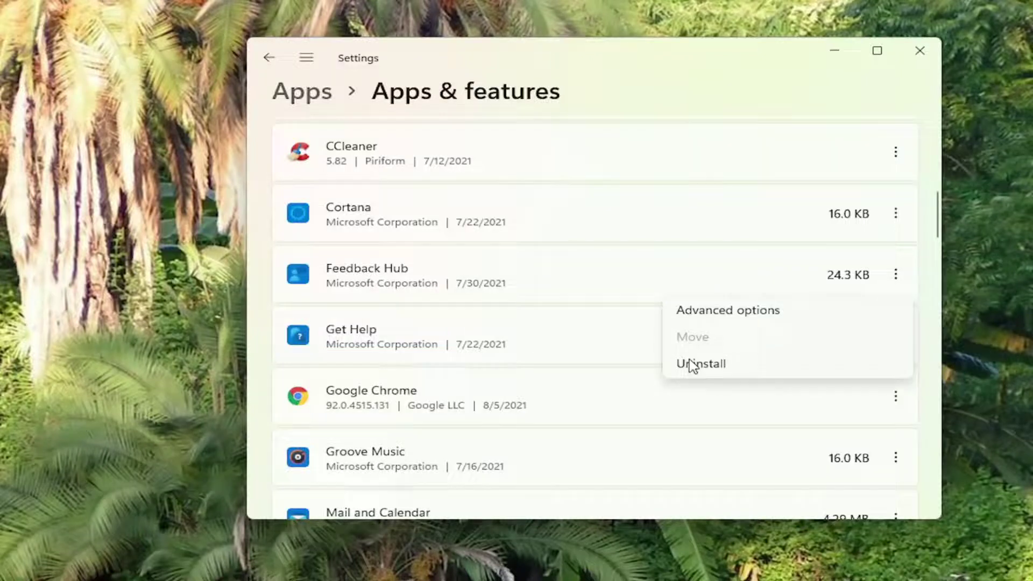
click(719, 90)
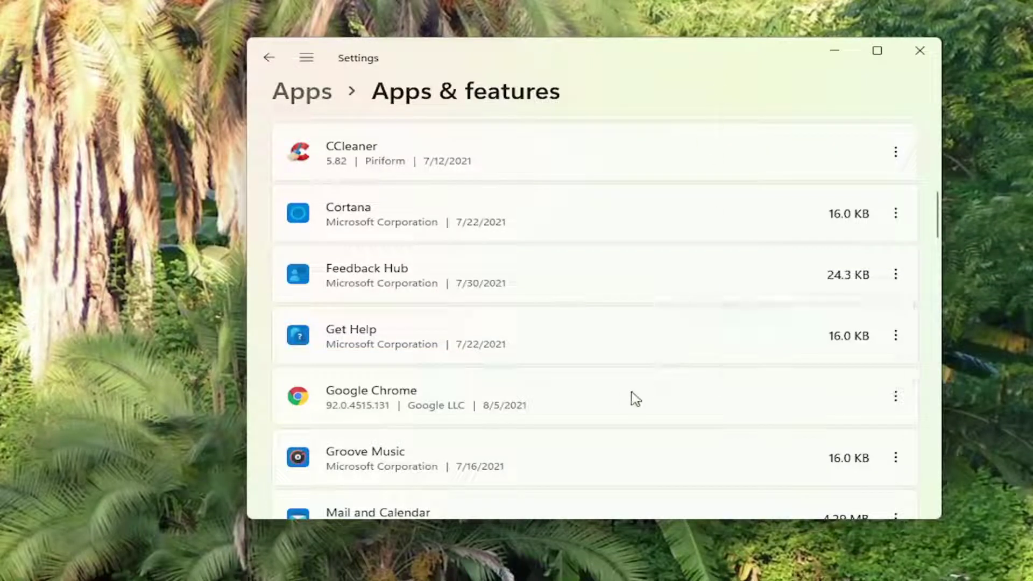
scroll(544, 285, down, 1)
scroll(544, 286, up, 8)
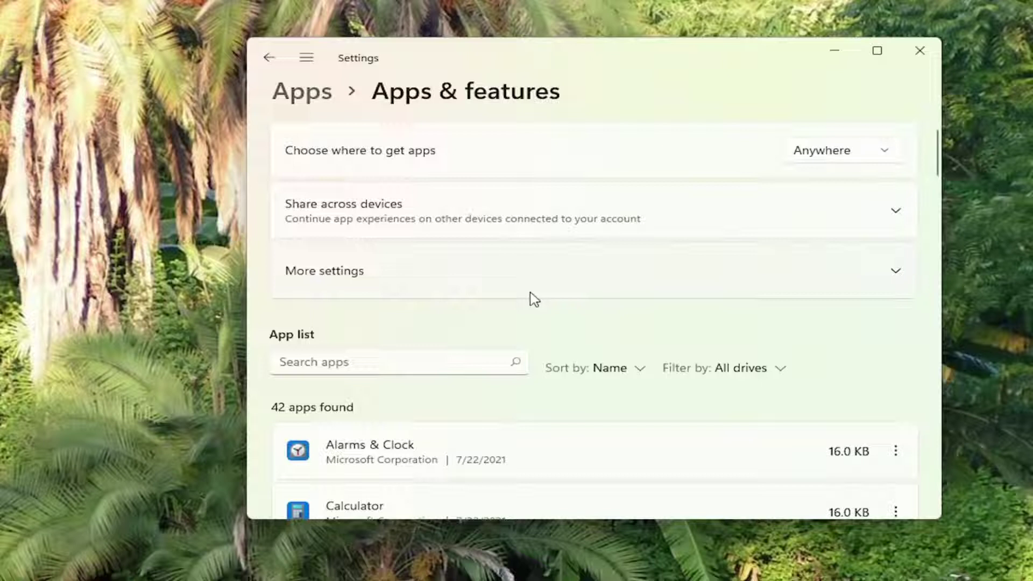
scroll(525, 408, down, 3)
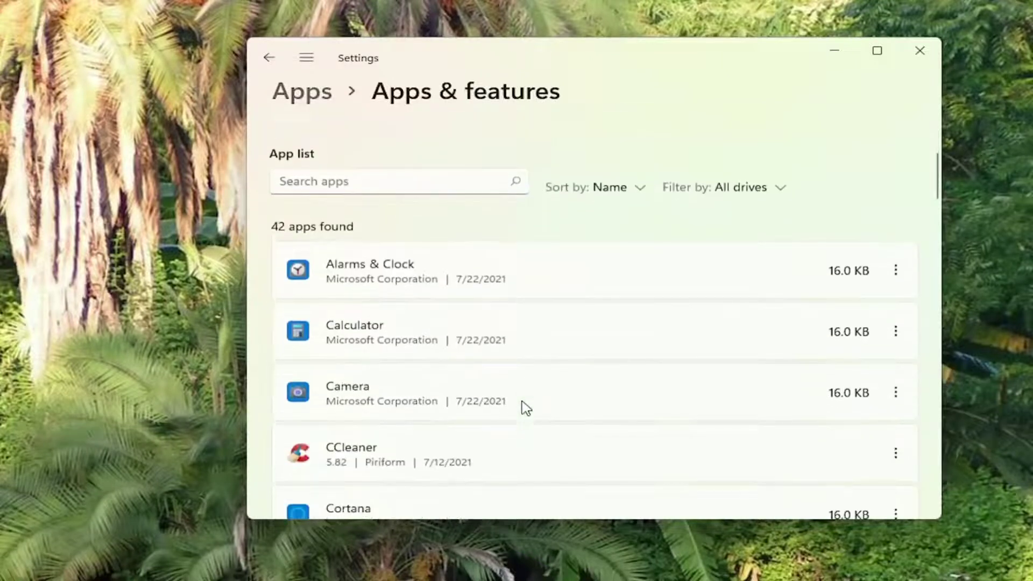
click(270, 58)
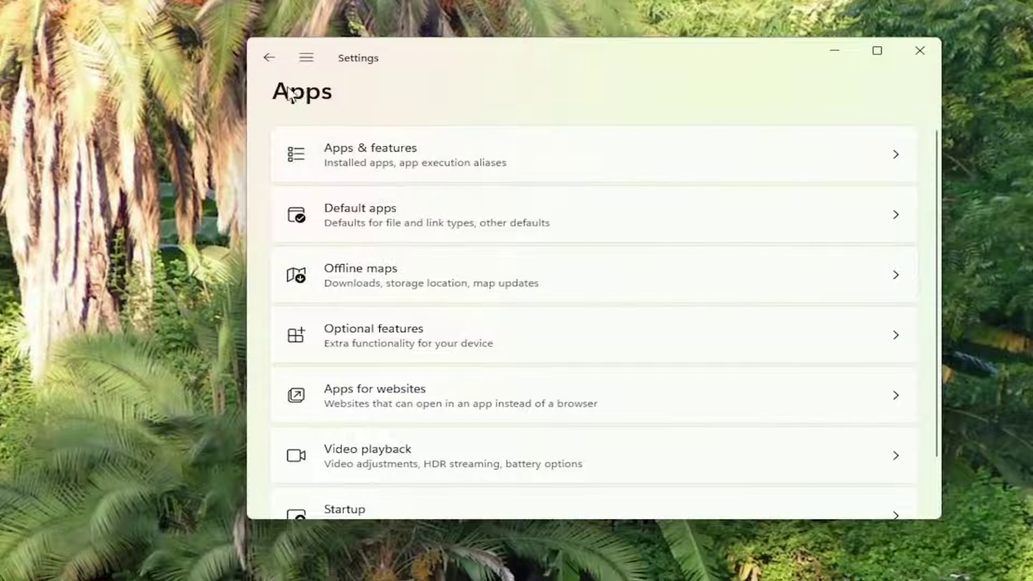
Check the Startup apps list, where only VMware Tools Core Service is on, and close Settings.
scroll(362, 431, down, 2)
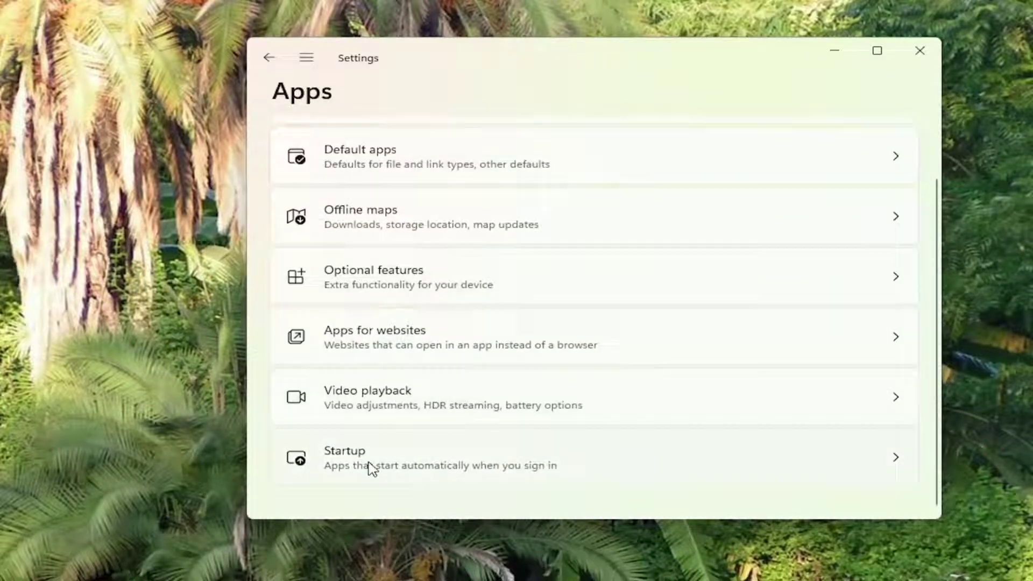
click(431, 473)
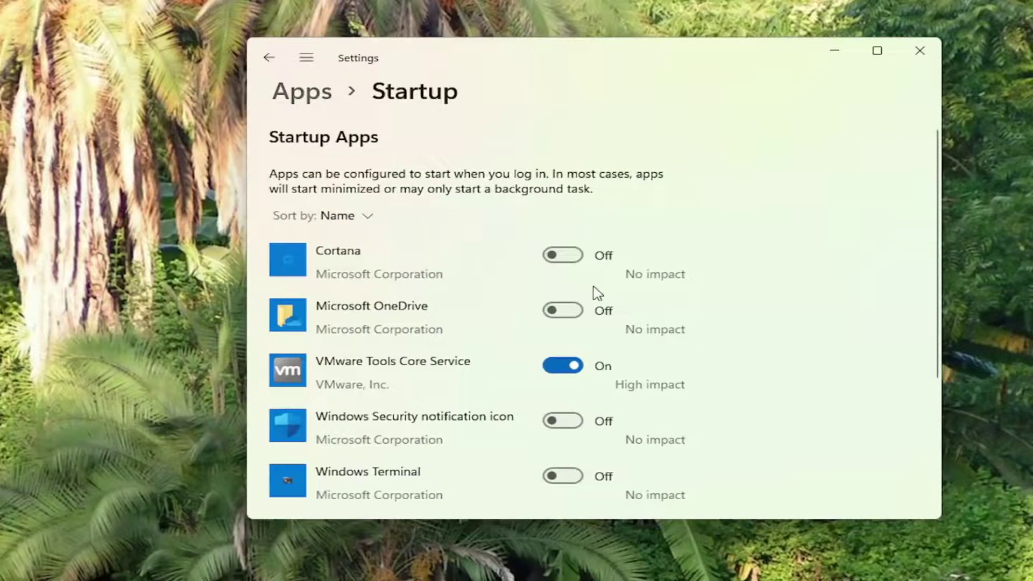
scroll(599, 271, down, 2)
scroll(600, 271, up, 2)
scroll(587, 339, down, 2)
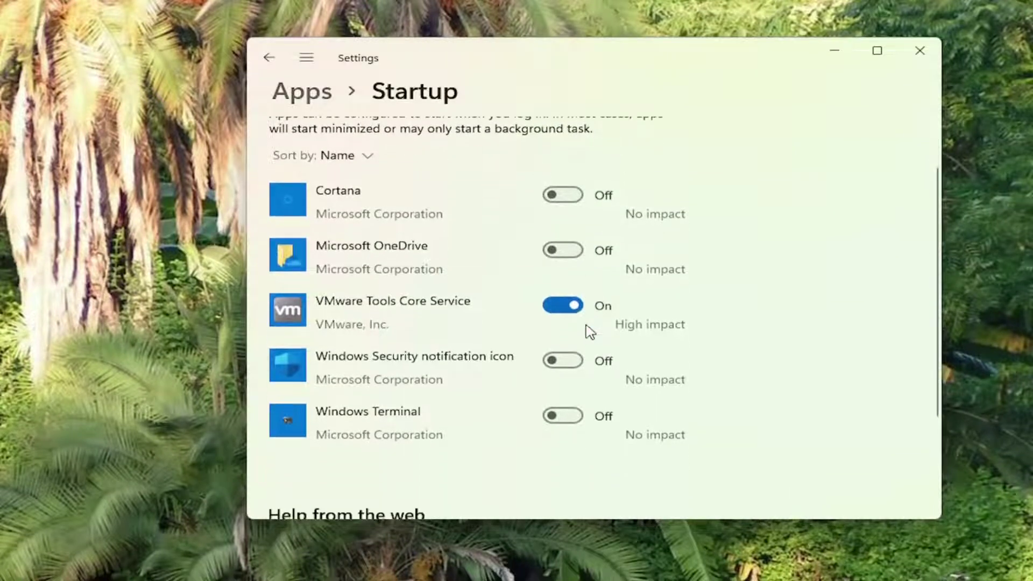
scroll(523, 347, up, 2)
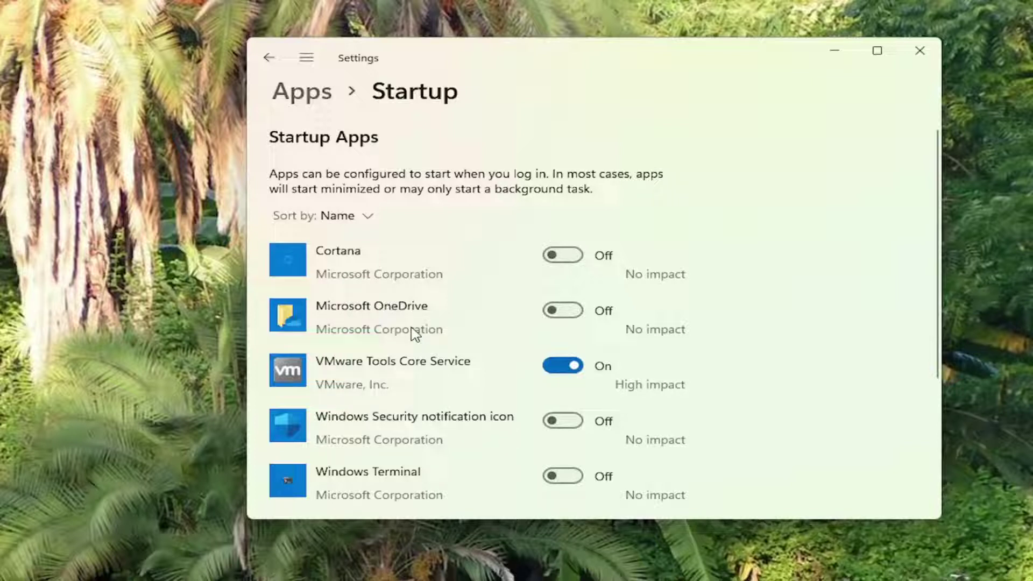
scroll(473, 376, down, 2)
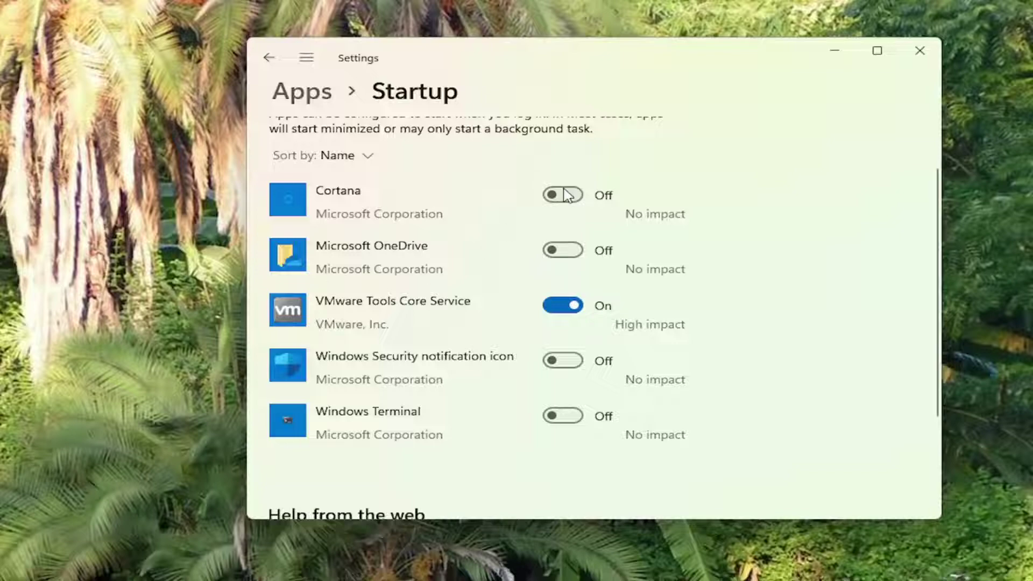
scroll(678, 124, up, 2)
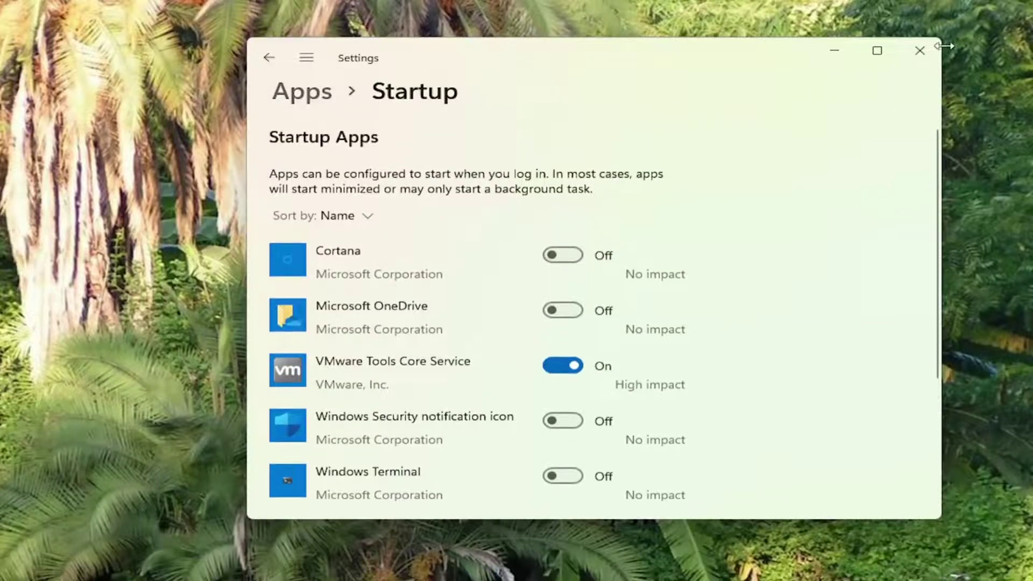
click(920, 51)
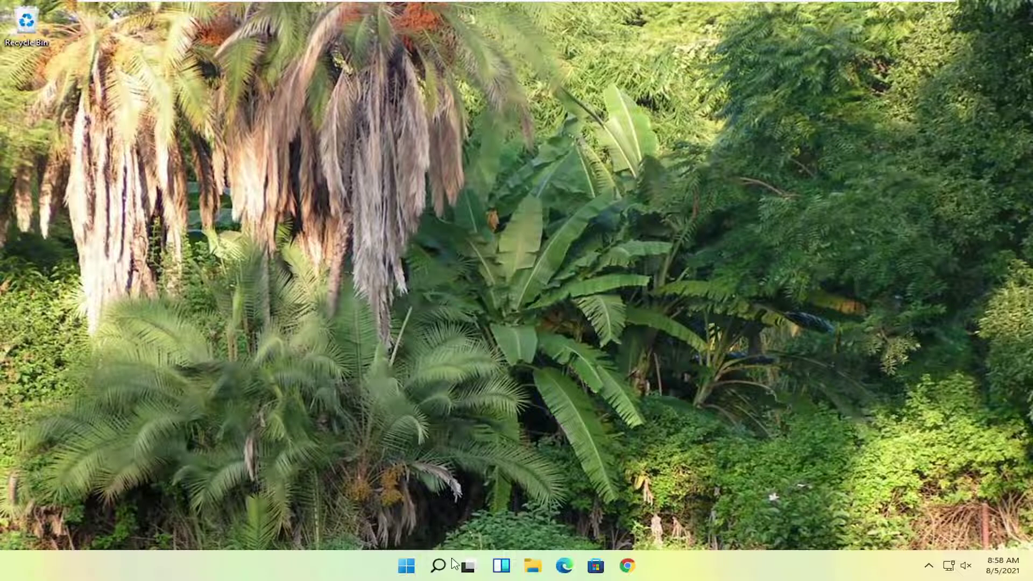
Optimize drive C: to 0% fragmented in Defragment and Optimize Drives, then close it.
click(439, 565)
text(def)
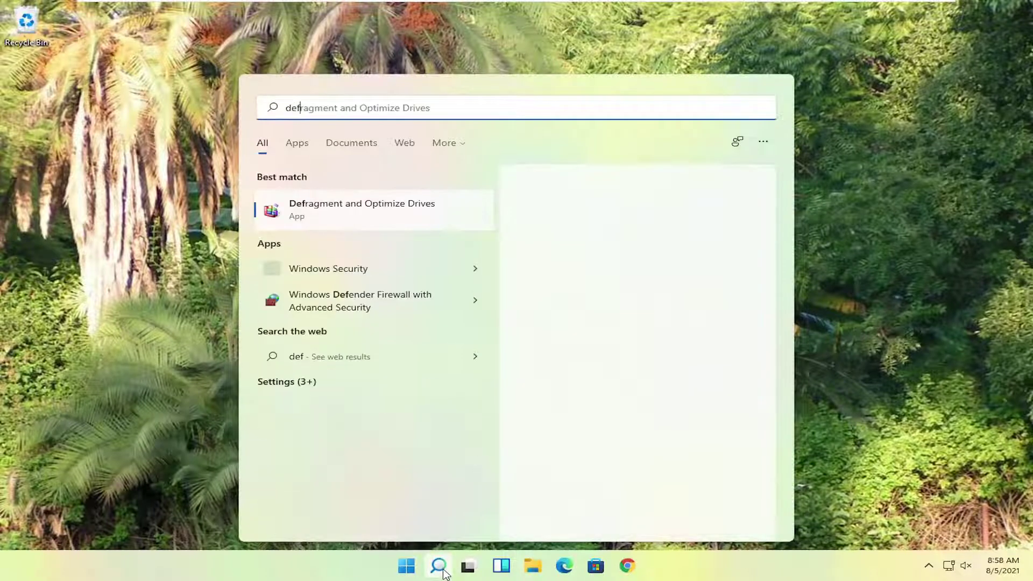
text(rag)
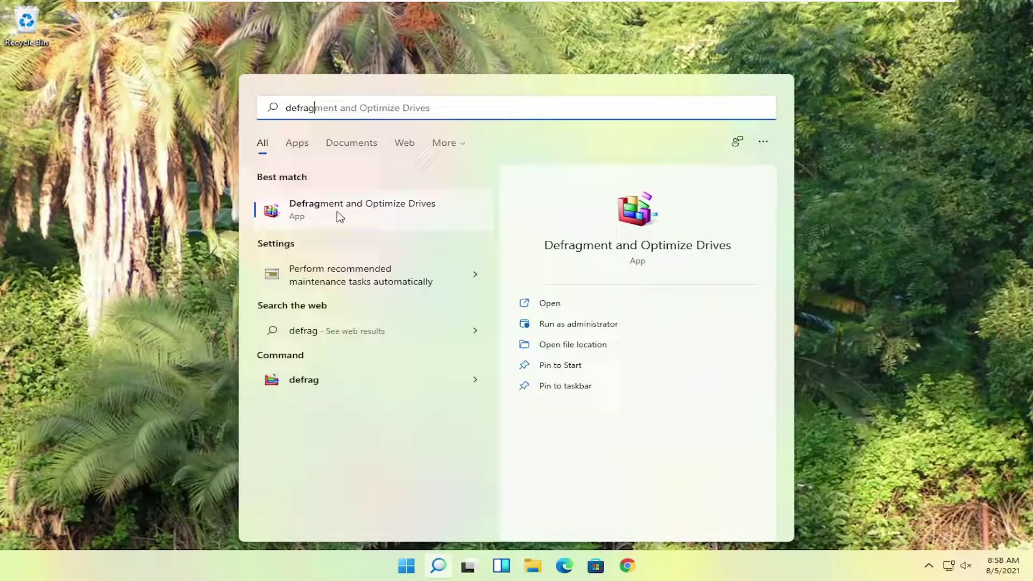
click(434, 211)
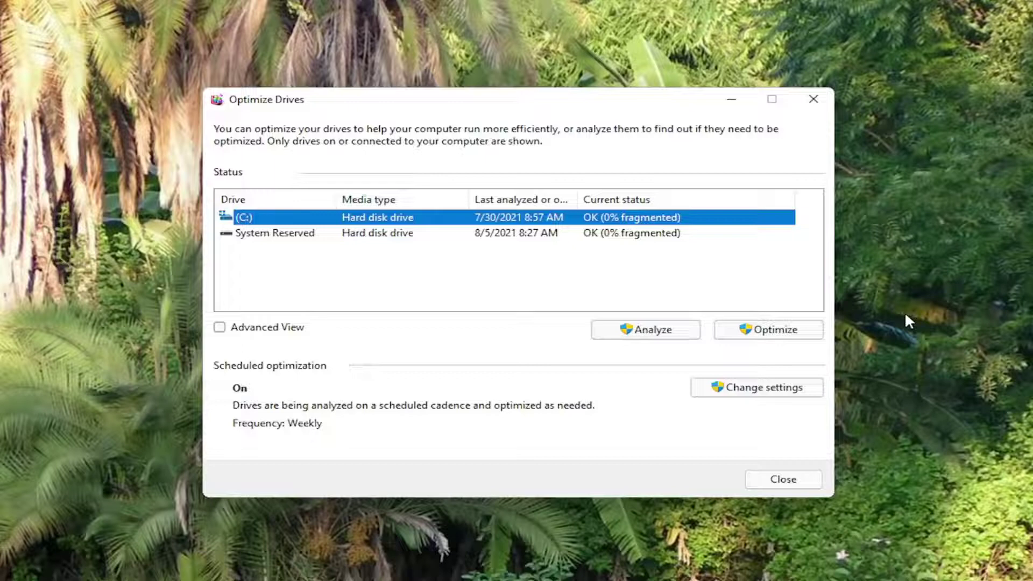
click(768, 330)
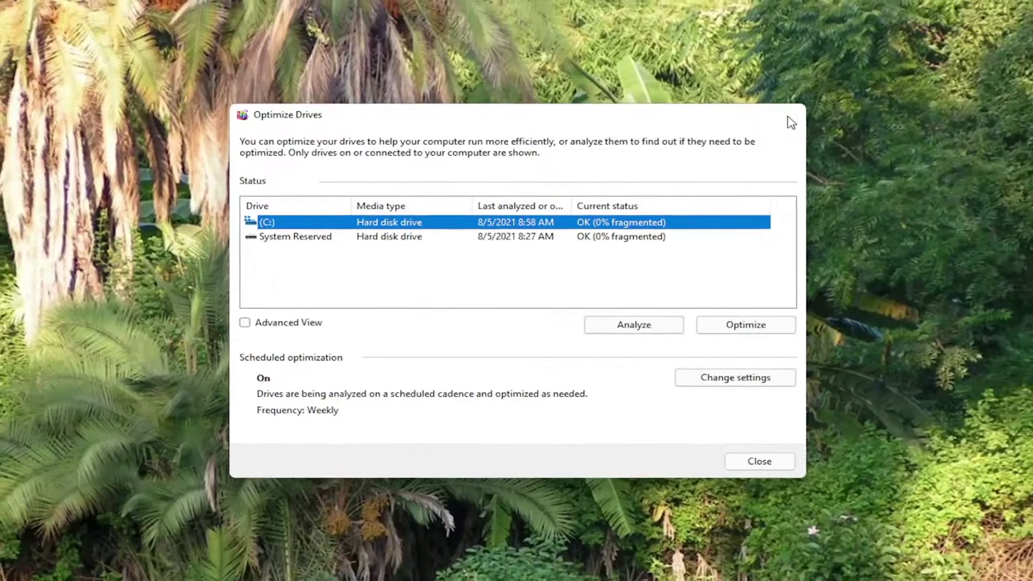
click(813, 99)
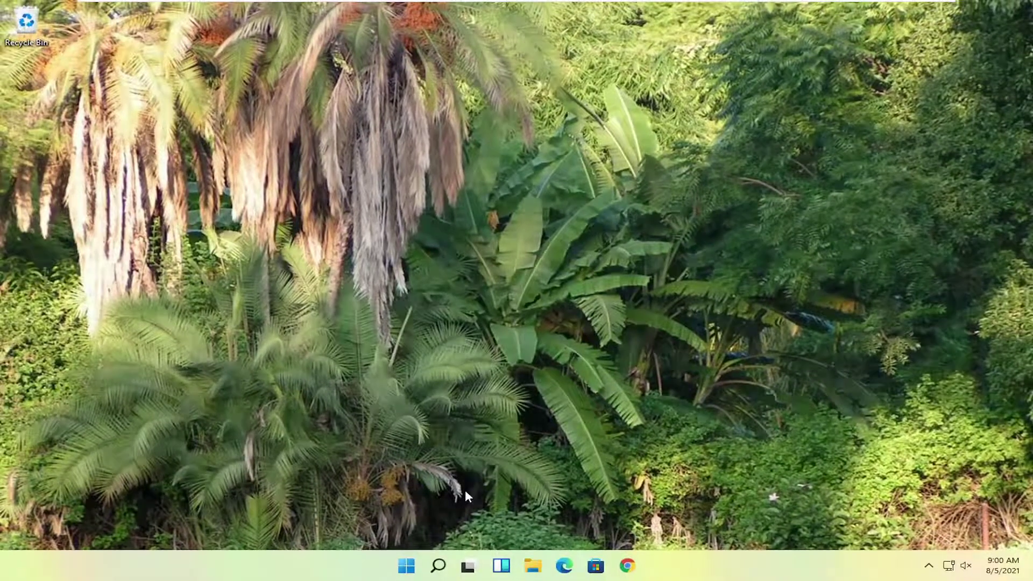
right_click(406, 566)
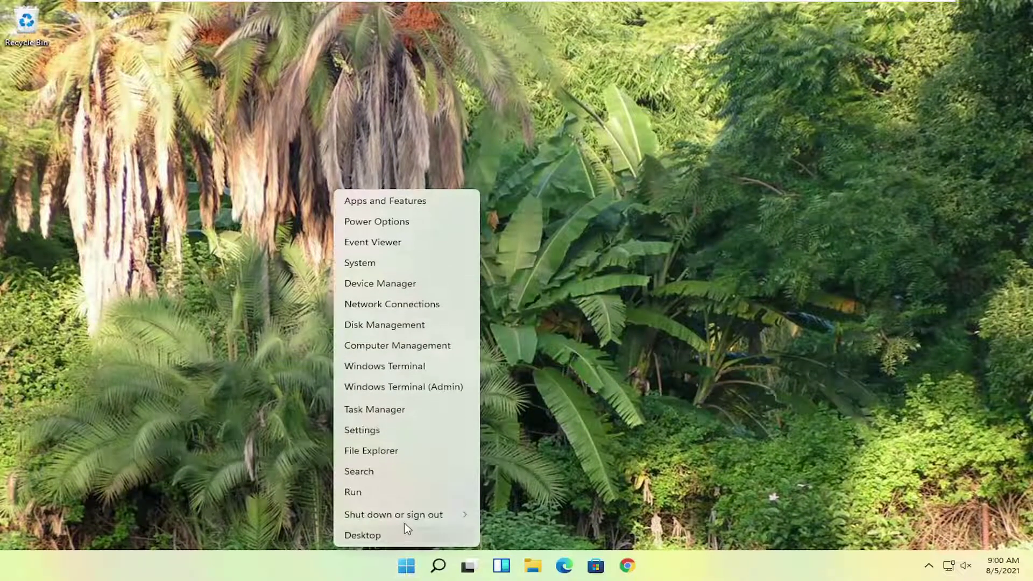
mouse_move(406, 516)
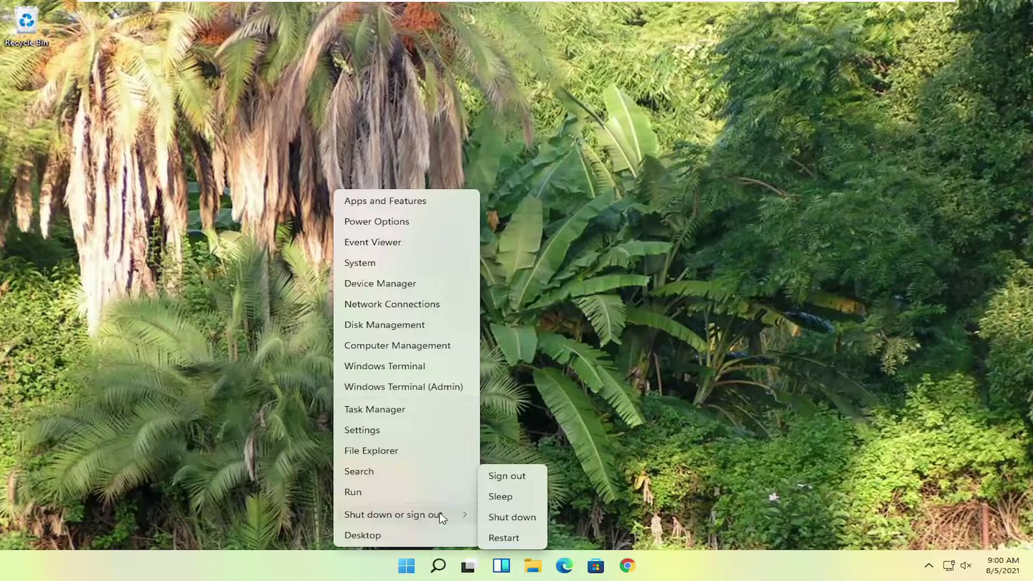
click(669, 395)
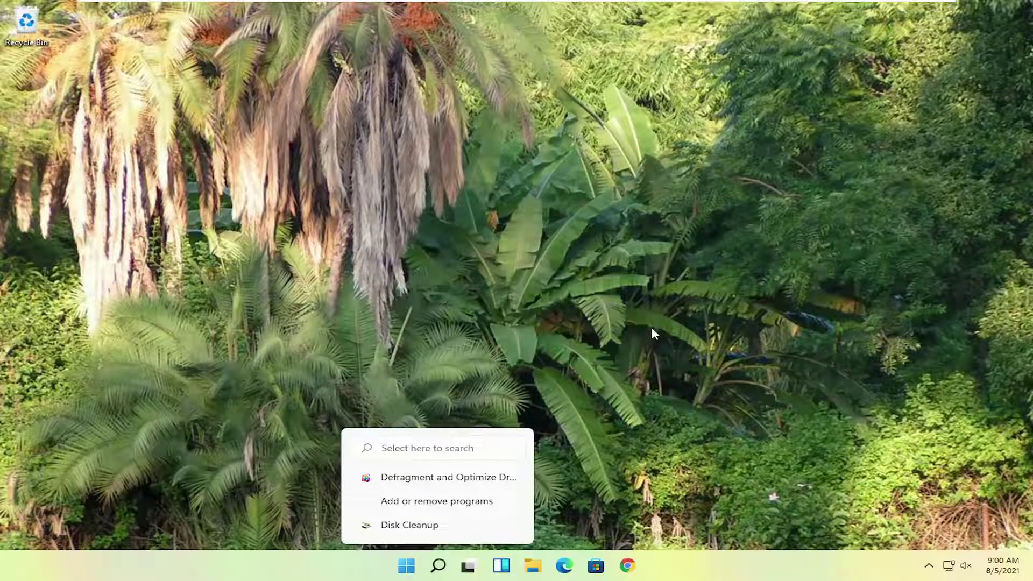
click(311, 554)
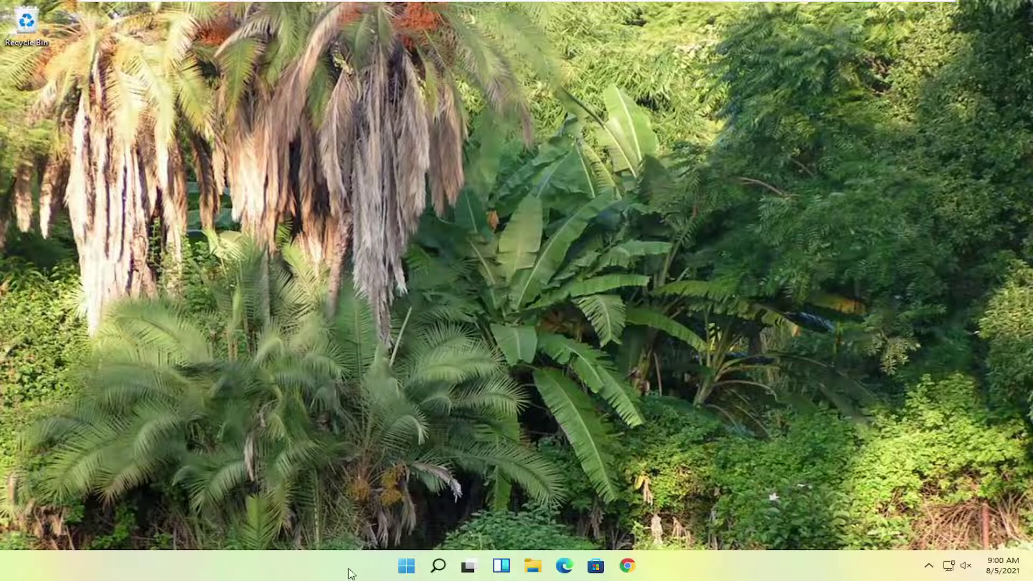
Make High performance the active power plan in Control Panel's Power Options.
click(402, 572)
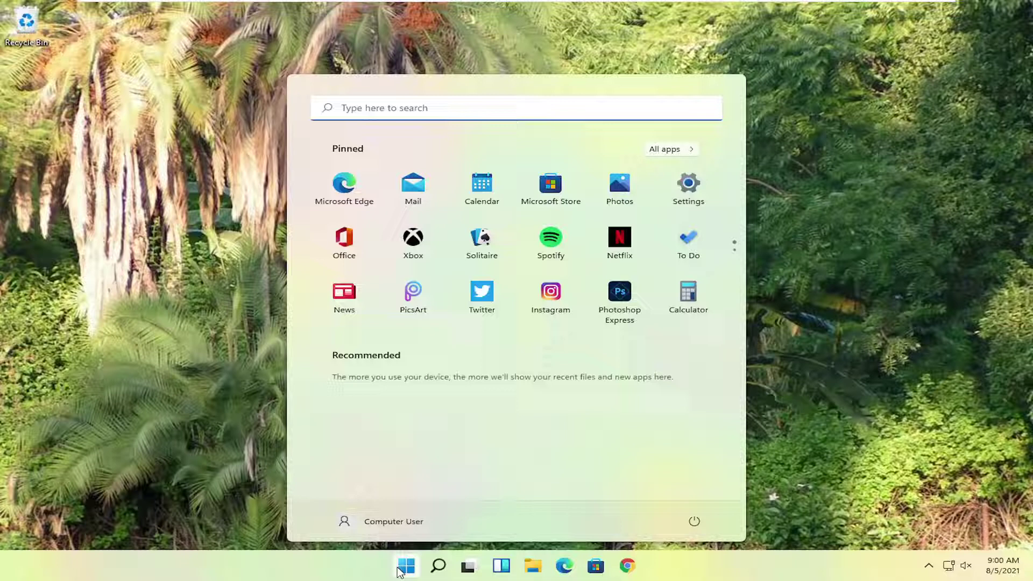
text(contro)
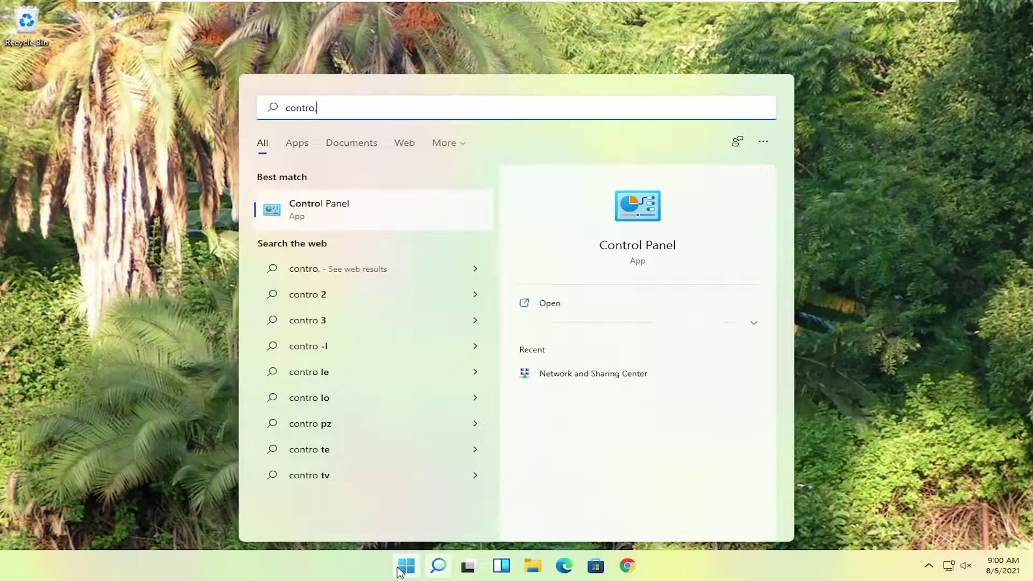
text(l panel)
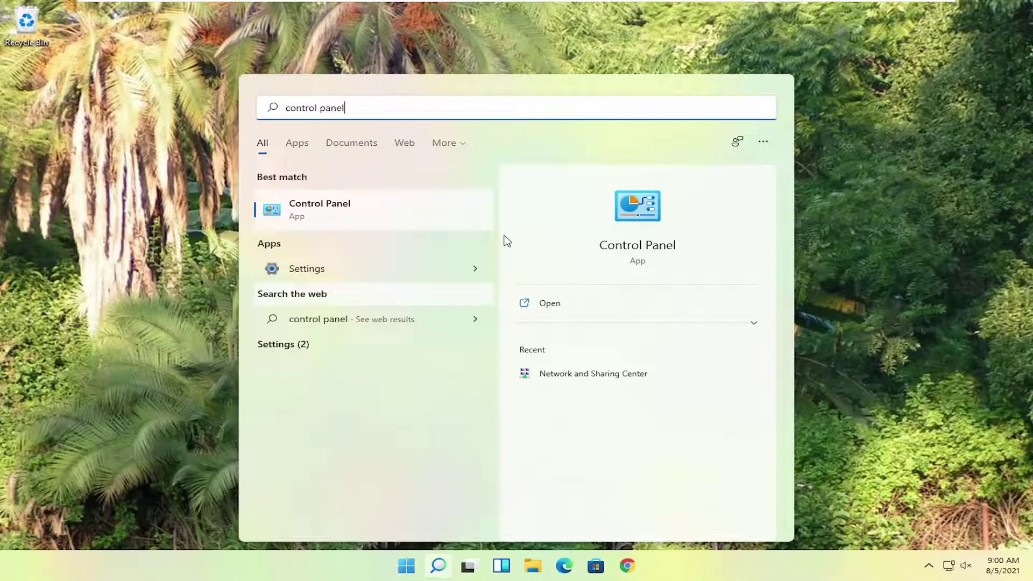
click(329, 218)
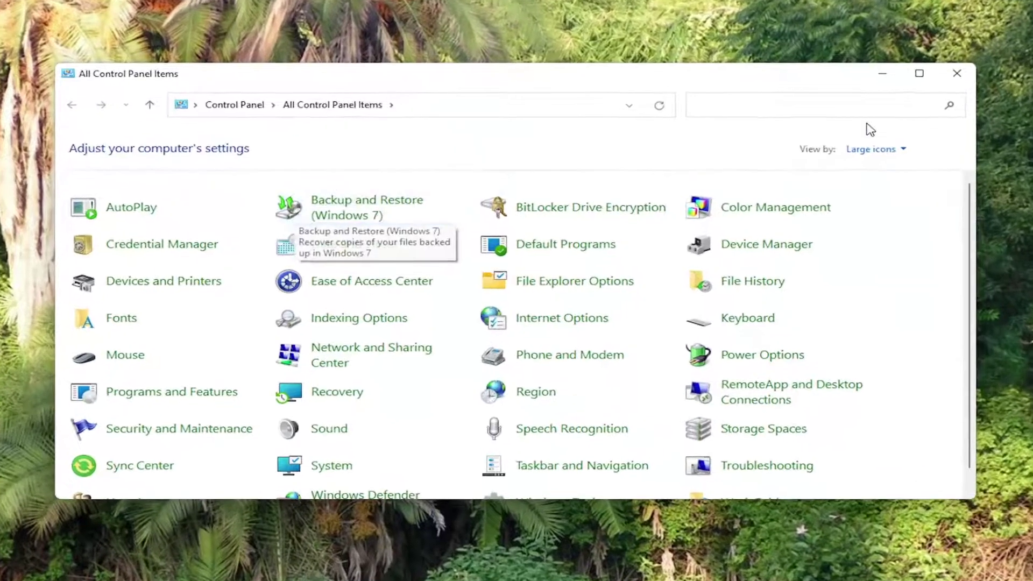
click(872, 149)
click(874, 193)
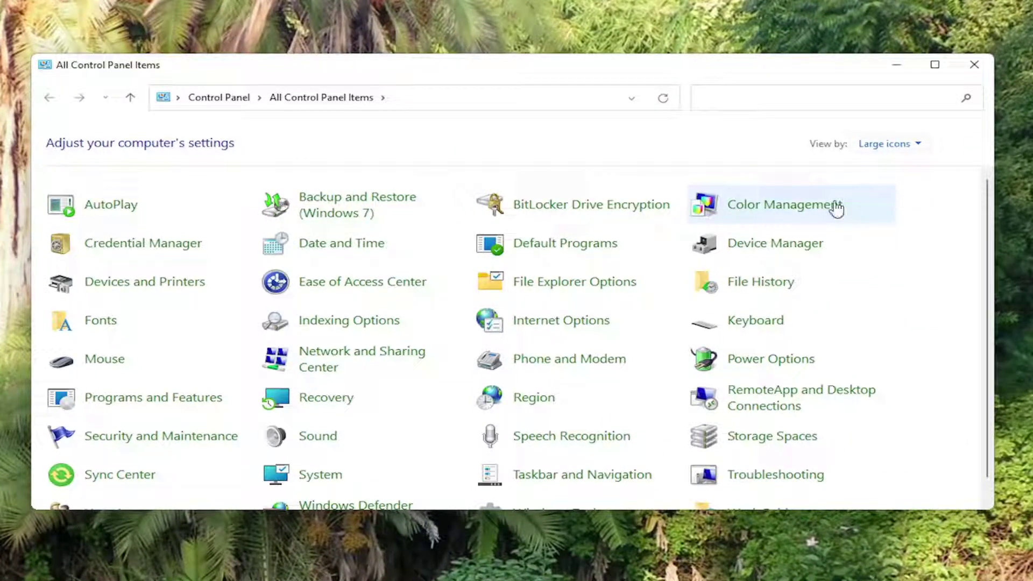
click(777, 362)
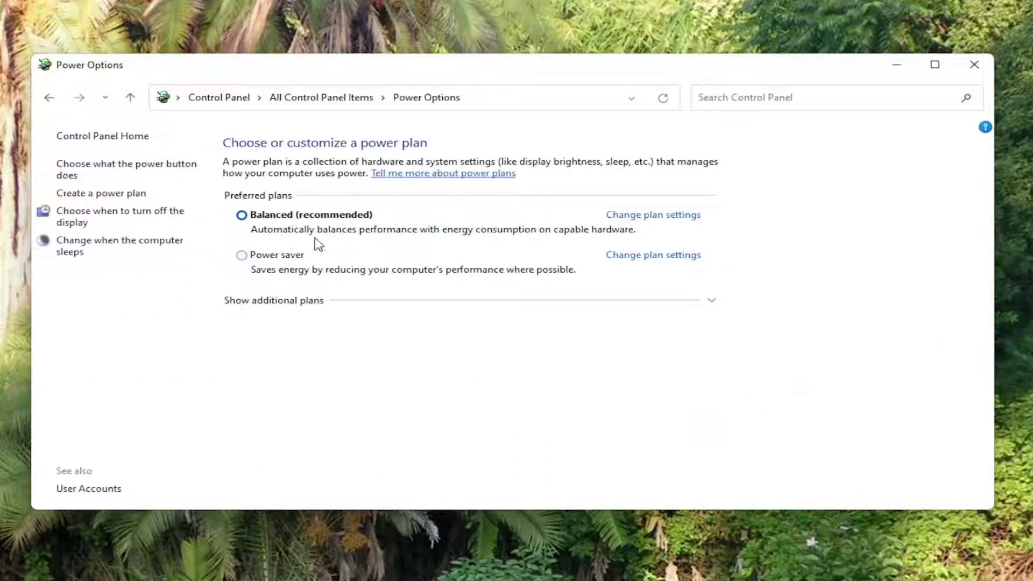
click(290, 306)
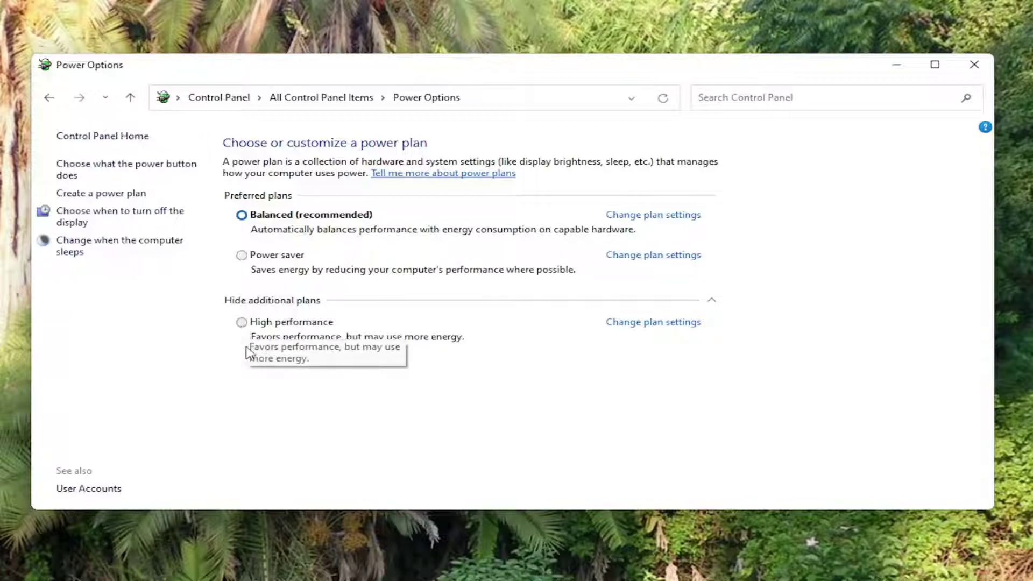
click(271, 323)
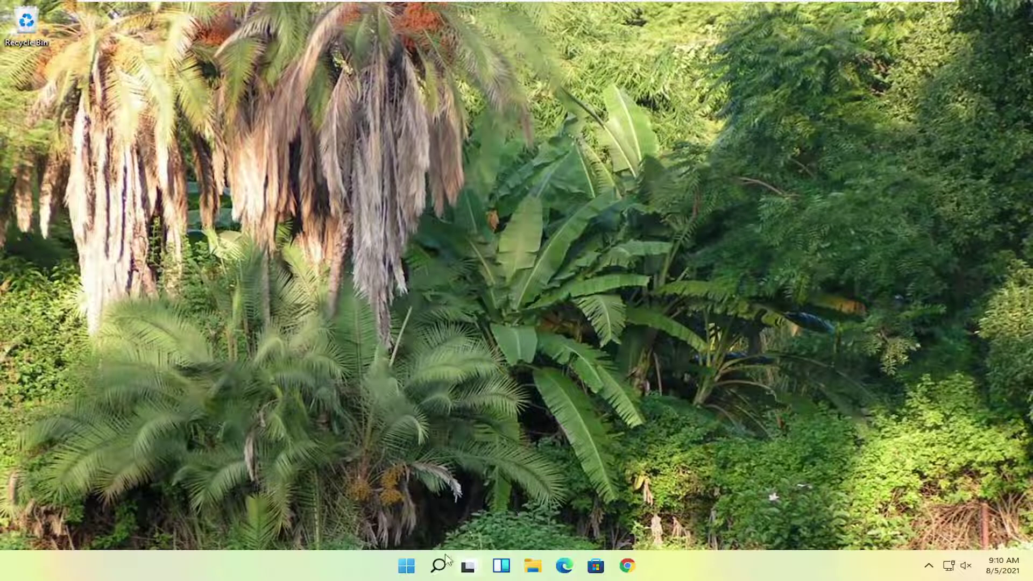
Set Performance Options visual effects to 'Adjust for best performance'.
click(444, 562)
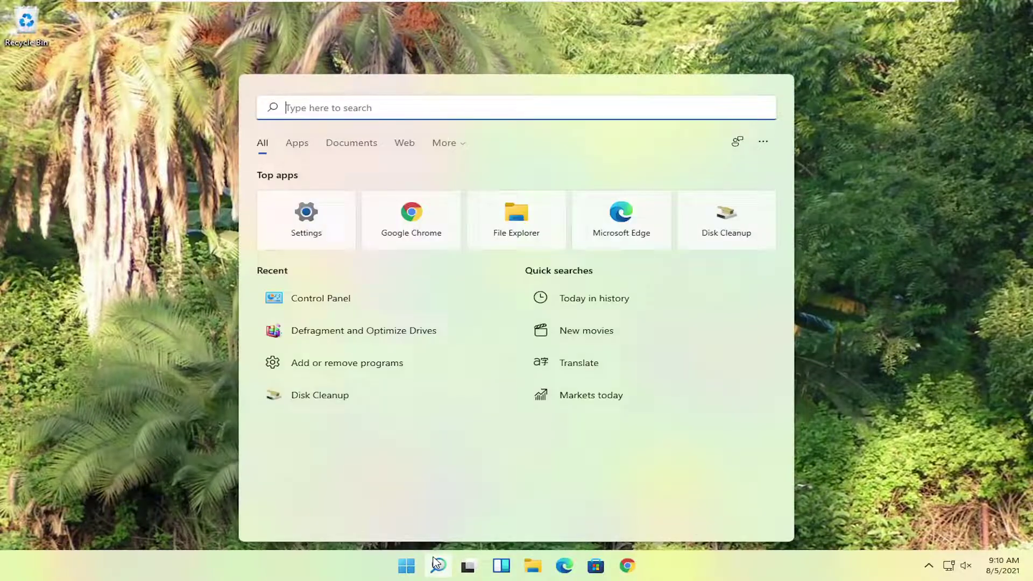
text(adjust appera)
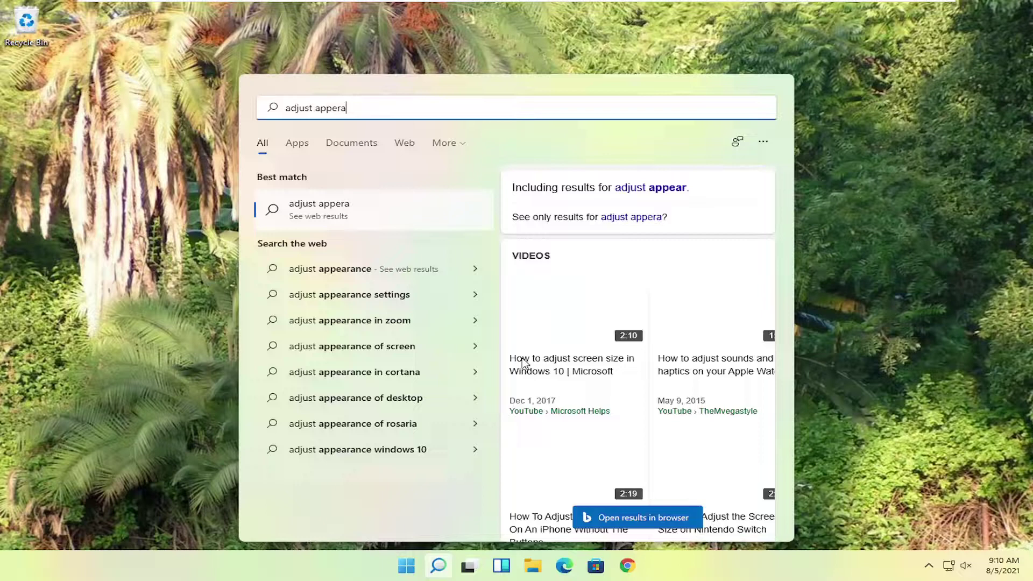
key(BackSpace)
key(BackSpace)
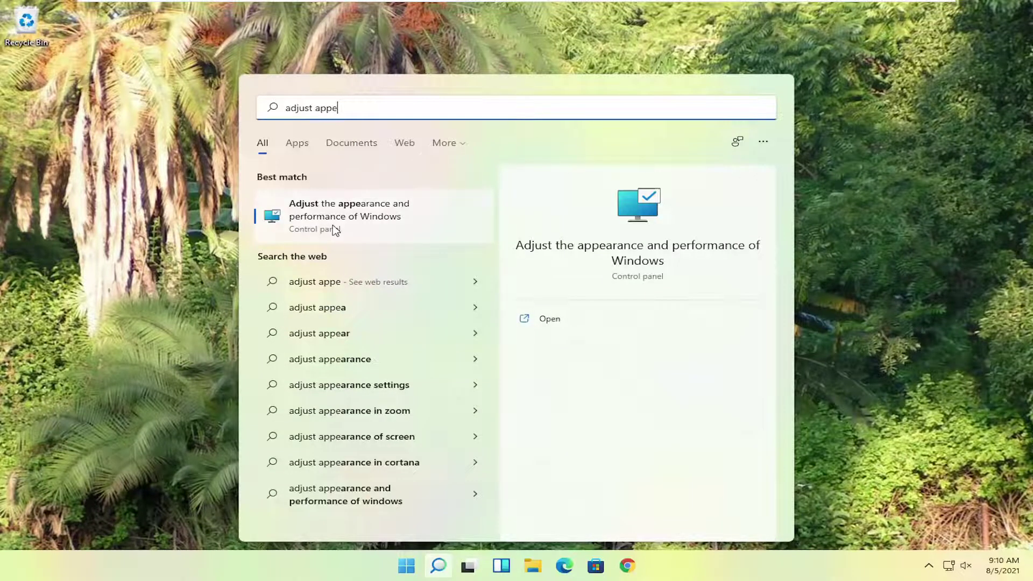
click(370, 216)
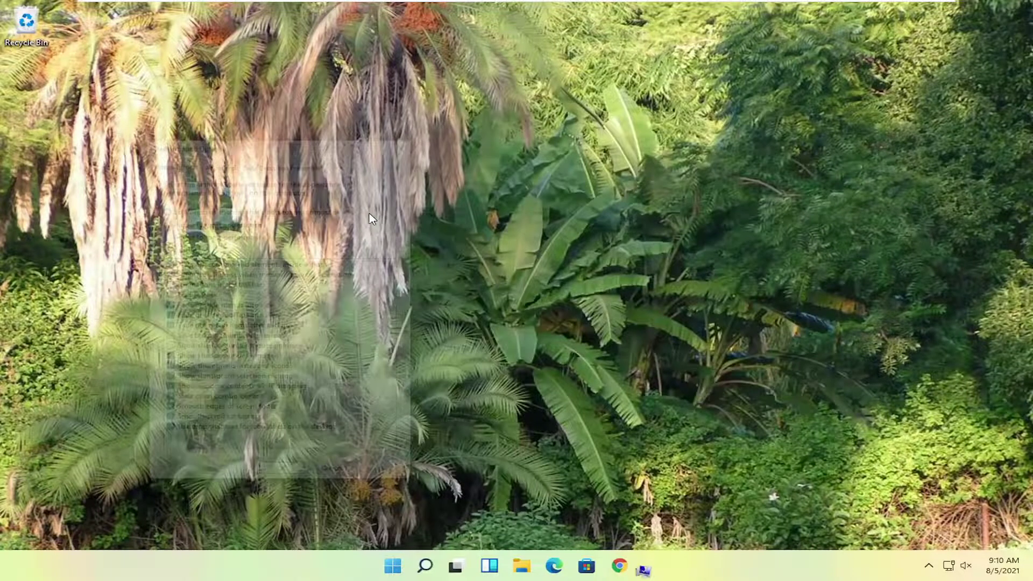
drag(325, 136, 538, 78)
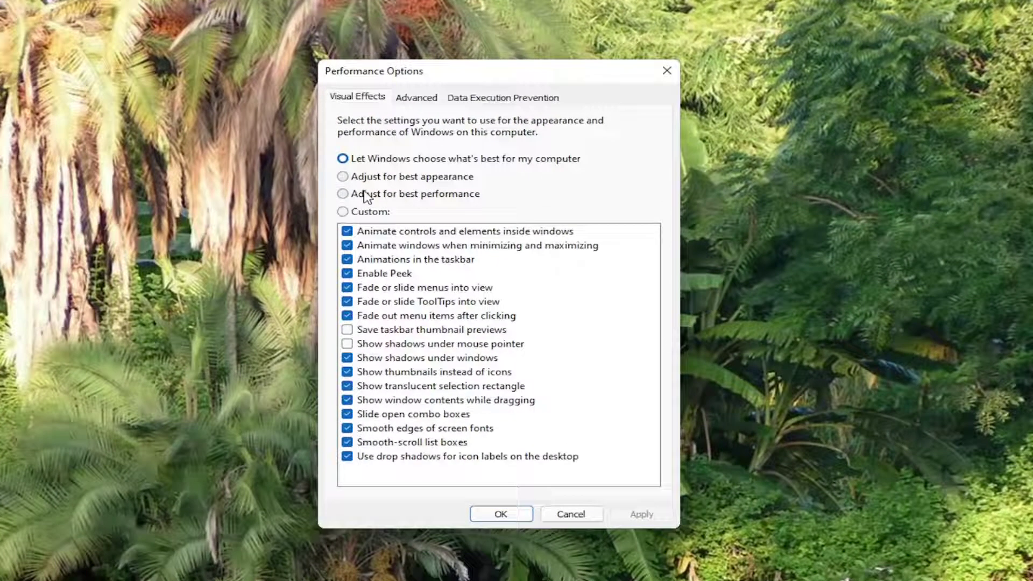
click(353, 194)
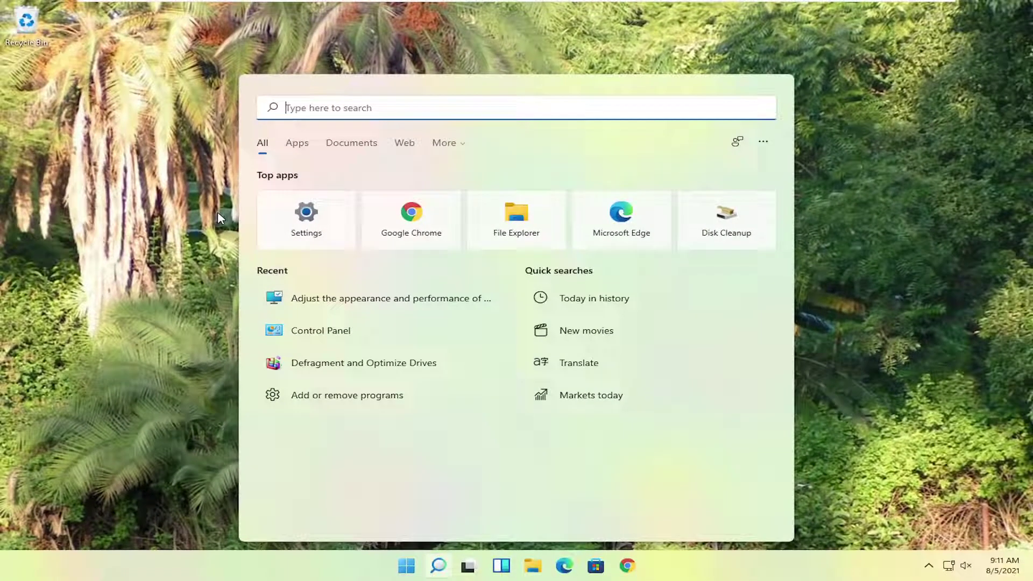
Run sfc /scannow in an administrator Command Prompt.
text(cmd)
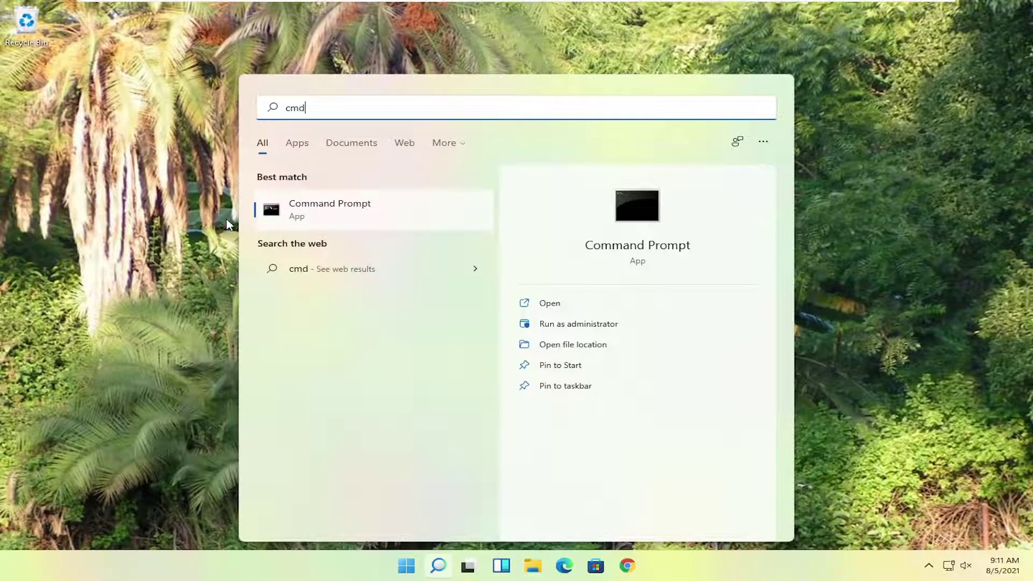
right_click(337, 213)
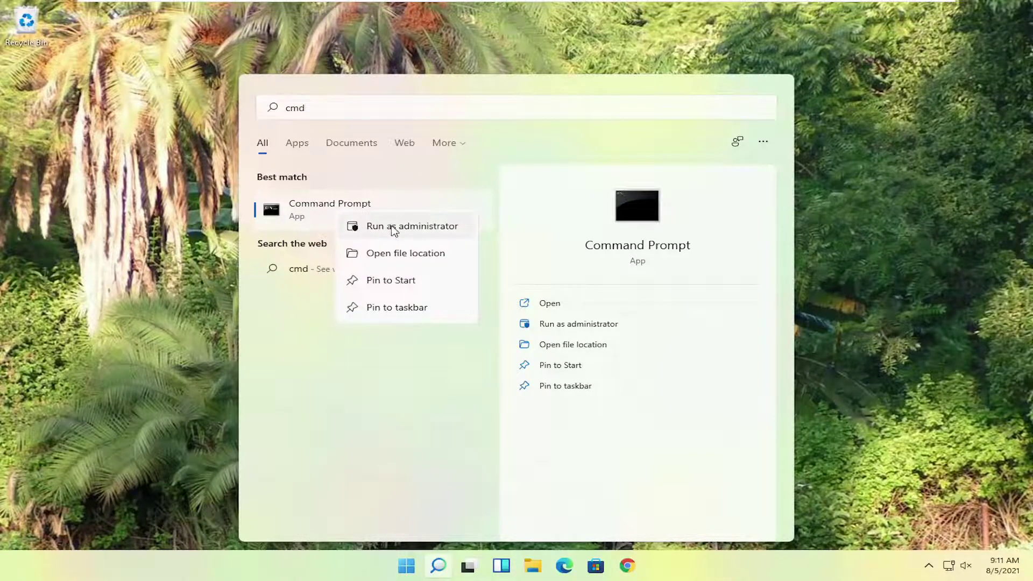
click(417, 225)
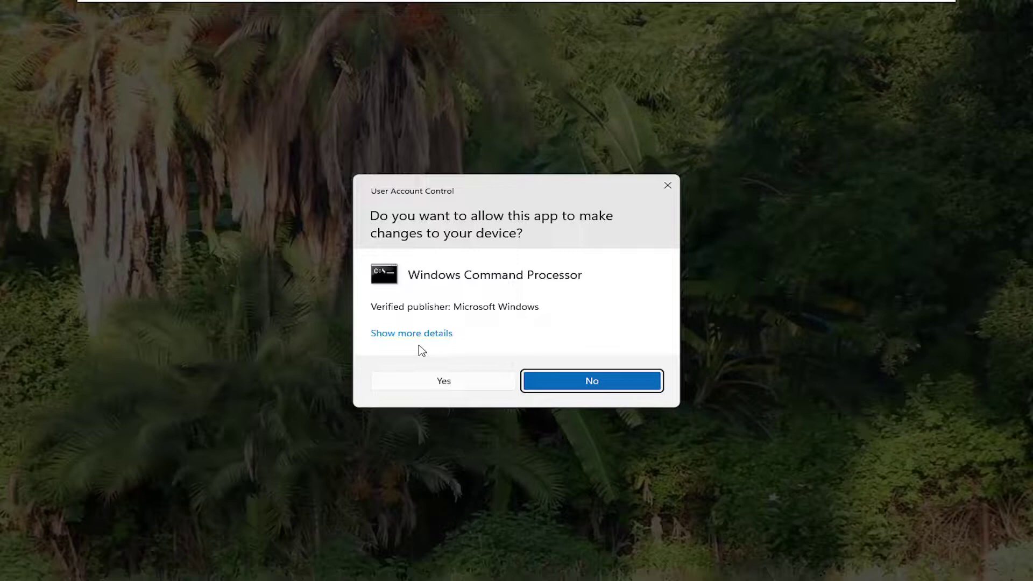
click(434, 384)
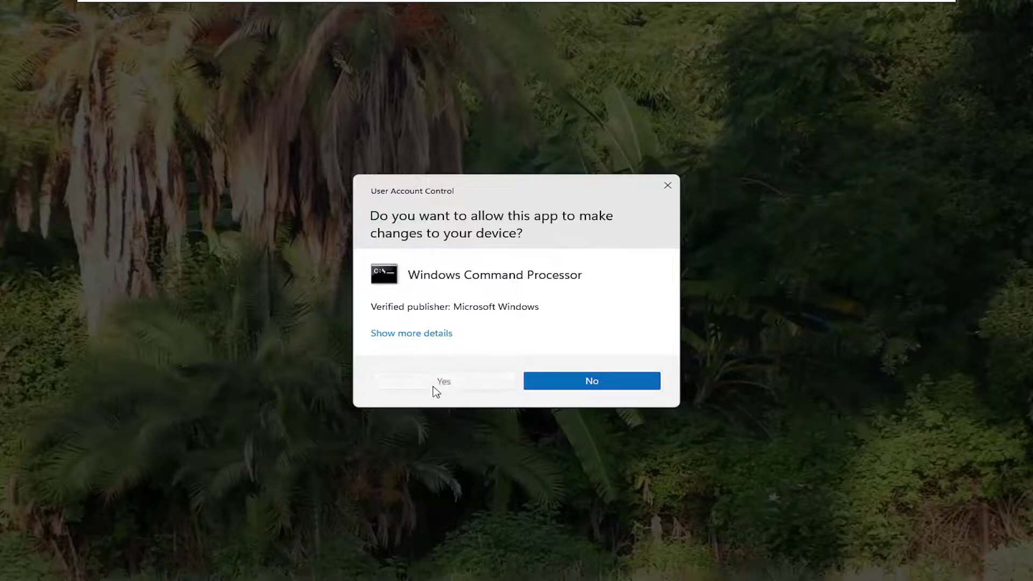
drag(323, 33, 444, 95)
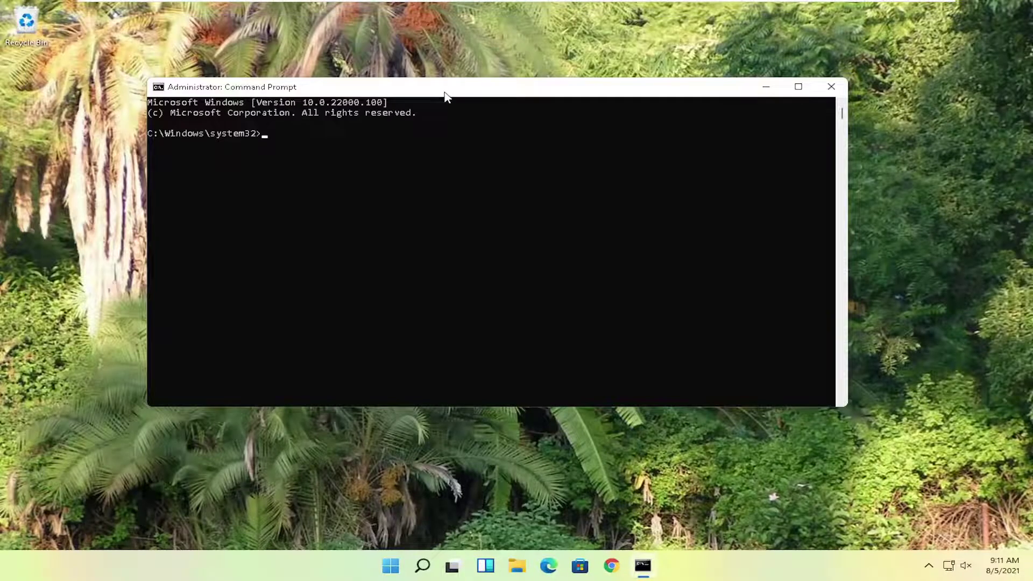
text(sfc /sc)
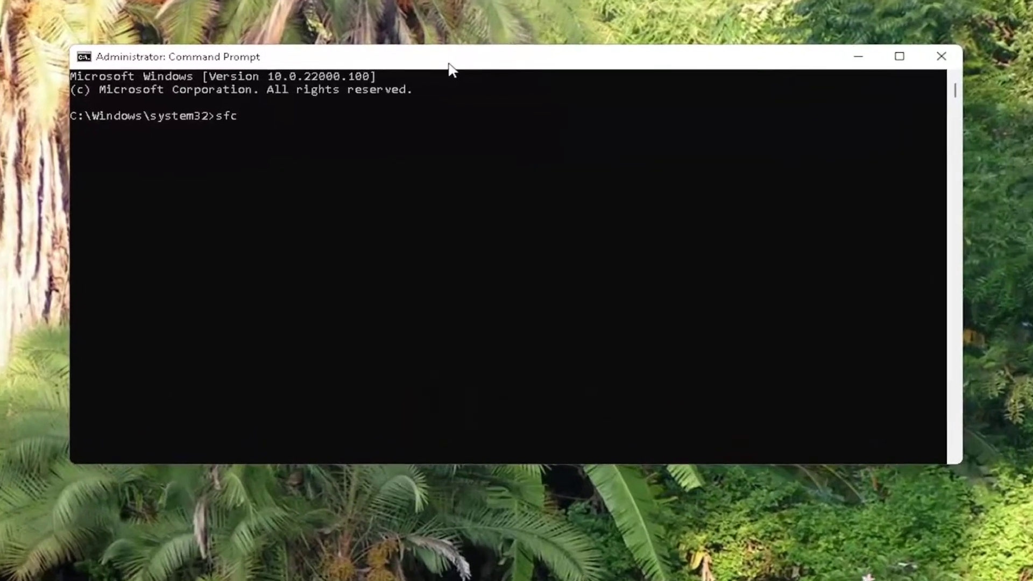
text(annow)
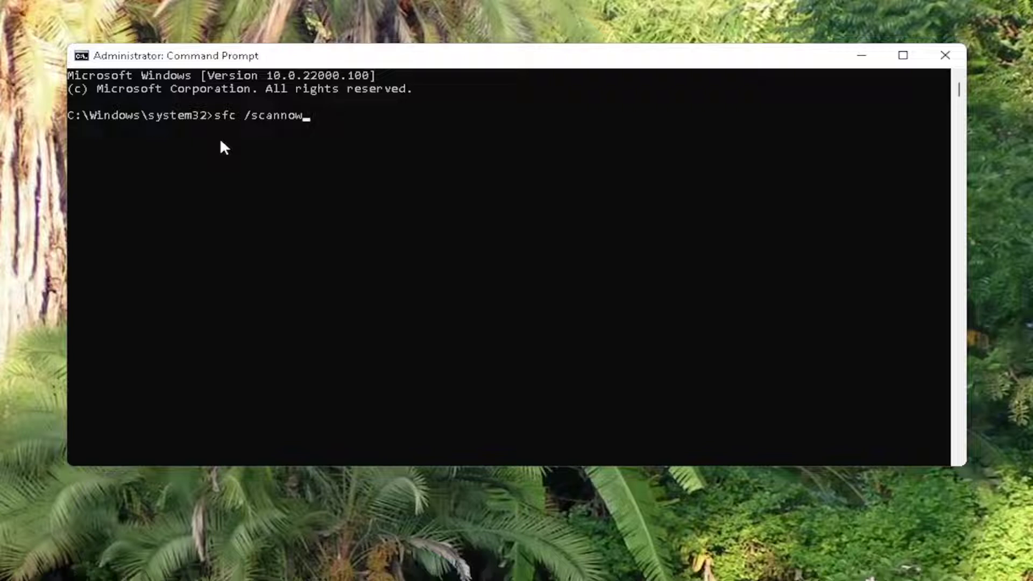
key(Return)
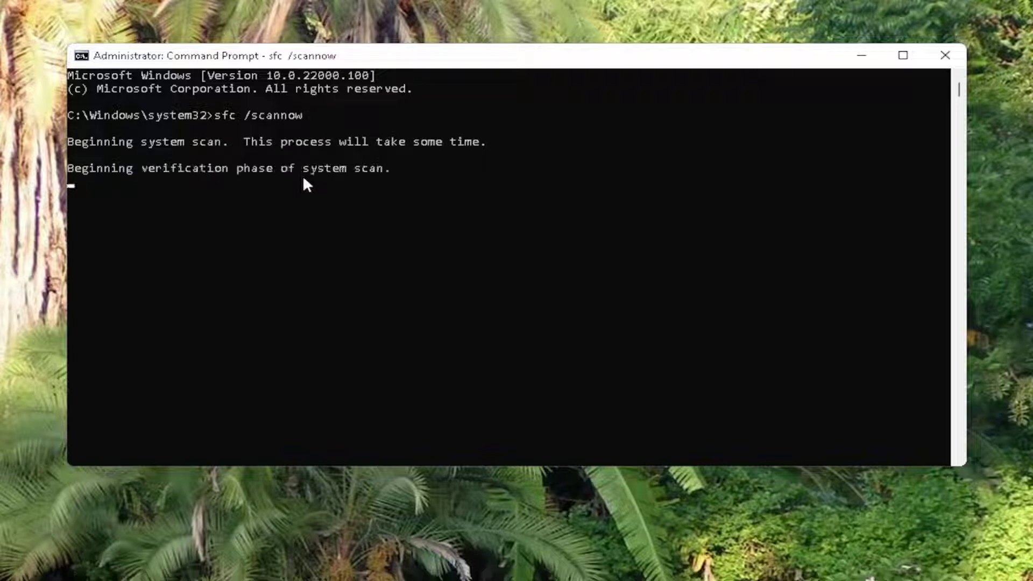